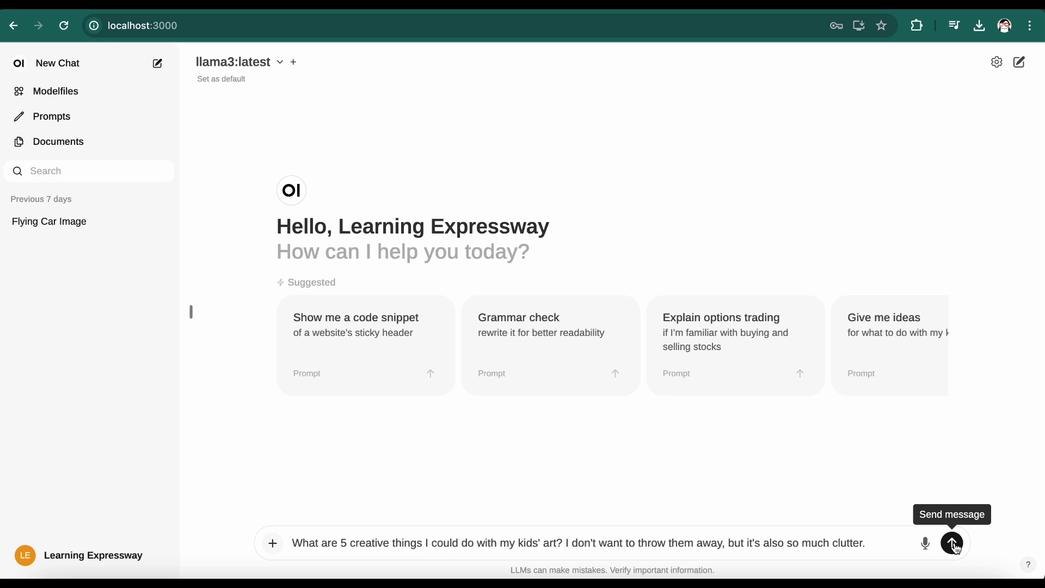
Step: Send llama3:latest the question asking for five creative things to do with kids' art
left_click(953, 543)
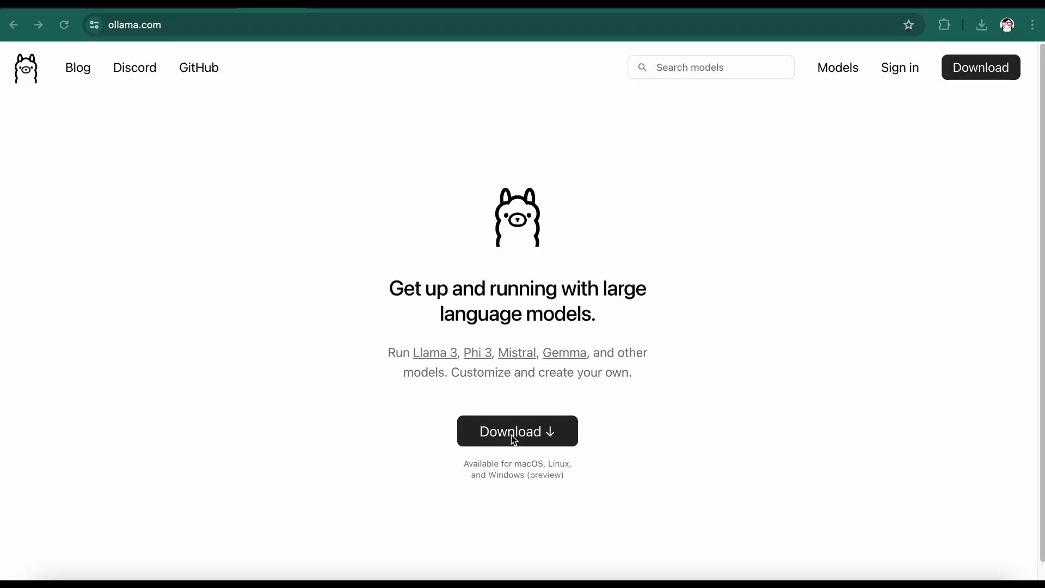
Step: Open Ollama's Download page from the ollama.com homepage
left_click(518, 435)
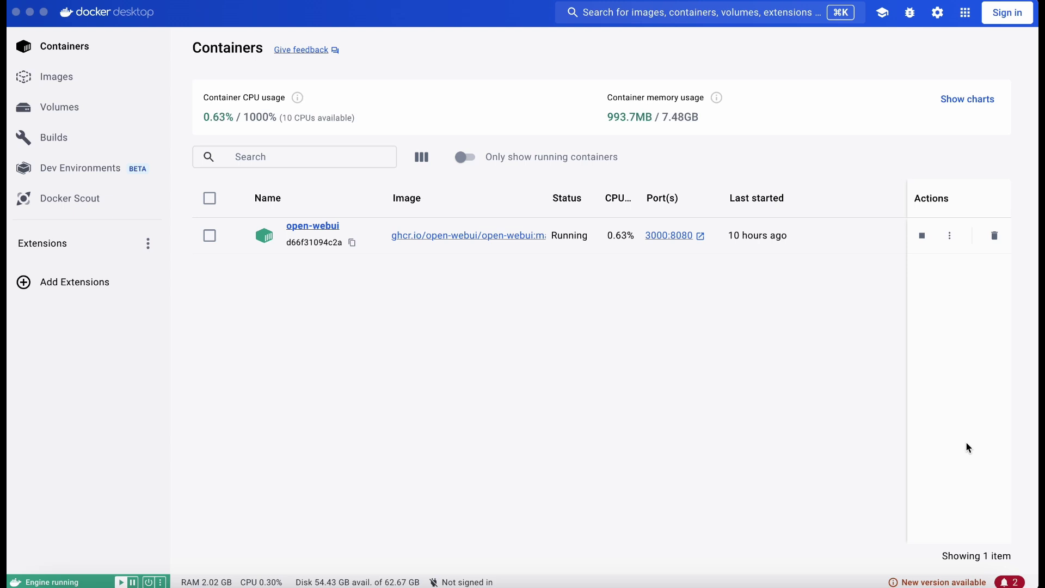
Step: Check Docker Desktop's Images list, then copy the docs' docker run command for local Ollama
left_click(57, 78)
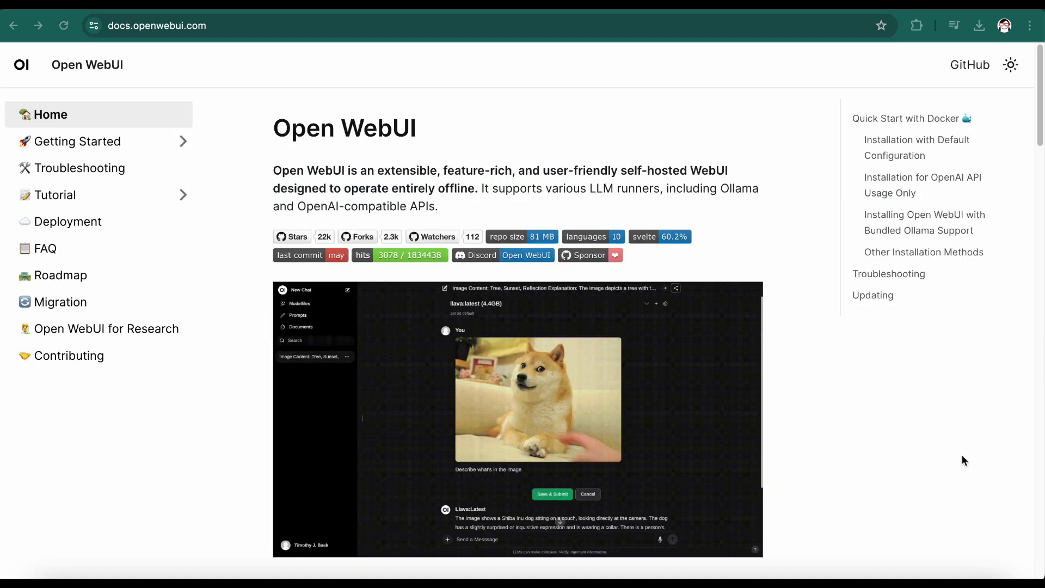
scroll(962, 460, "down", 5)
scroll(962, 460, "down", 5)
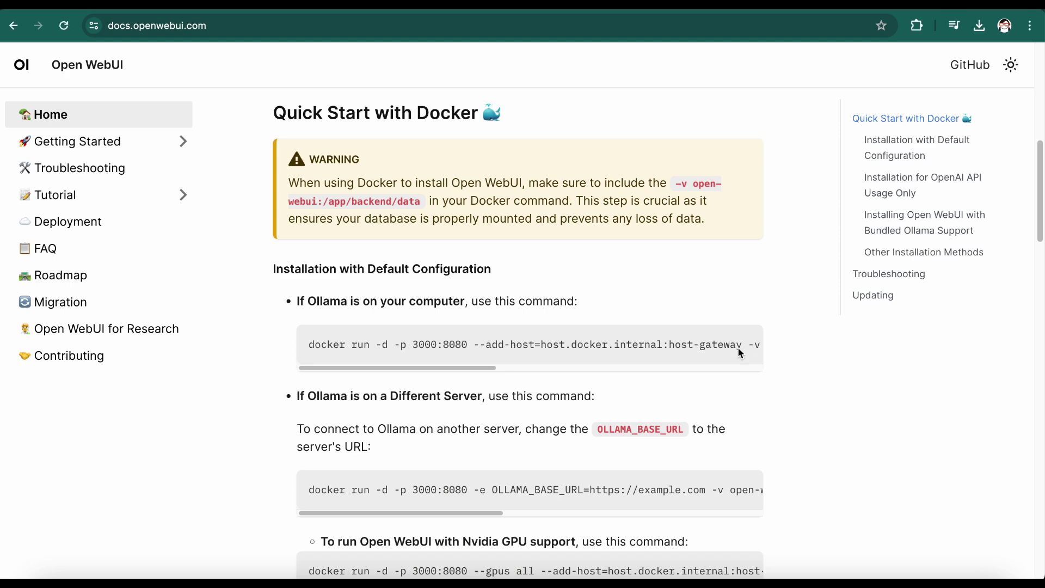
left_click(741, 342)
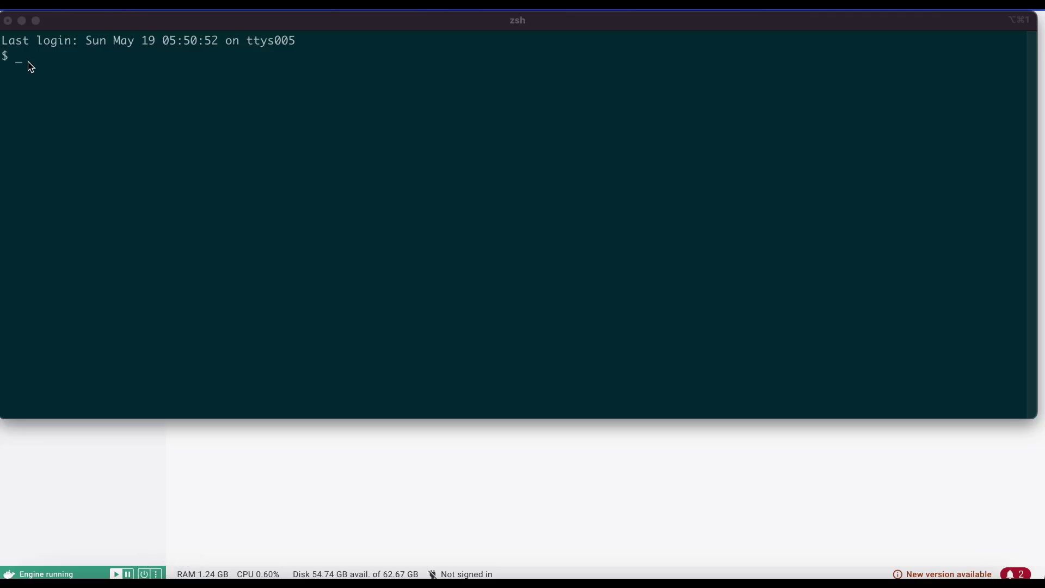
Step: Launch the Open WebUI container from the pasted docker run command and verify it with docker ps
left_click(21, 64)
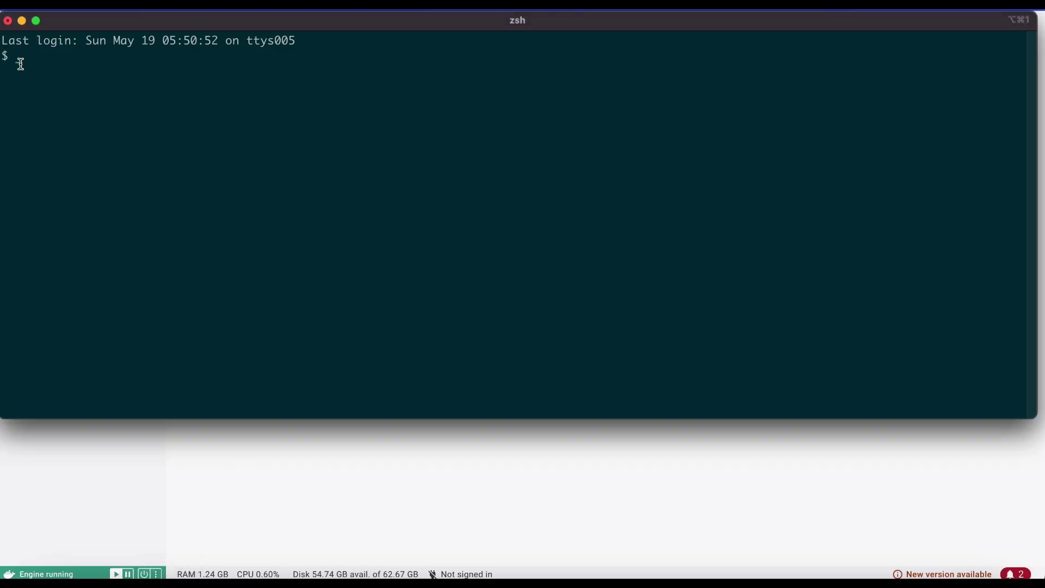
key("super+v")
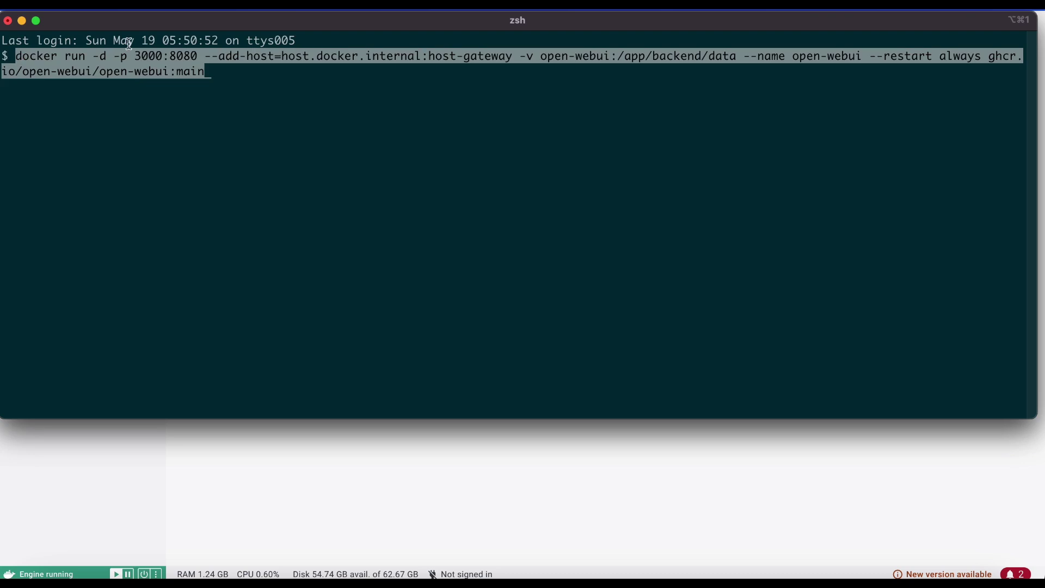
key("End")
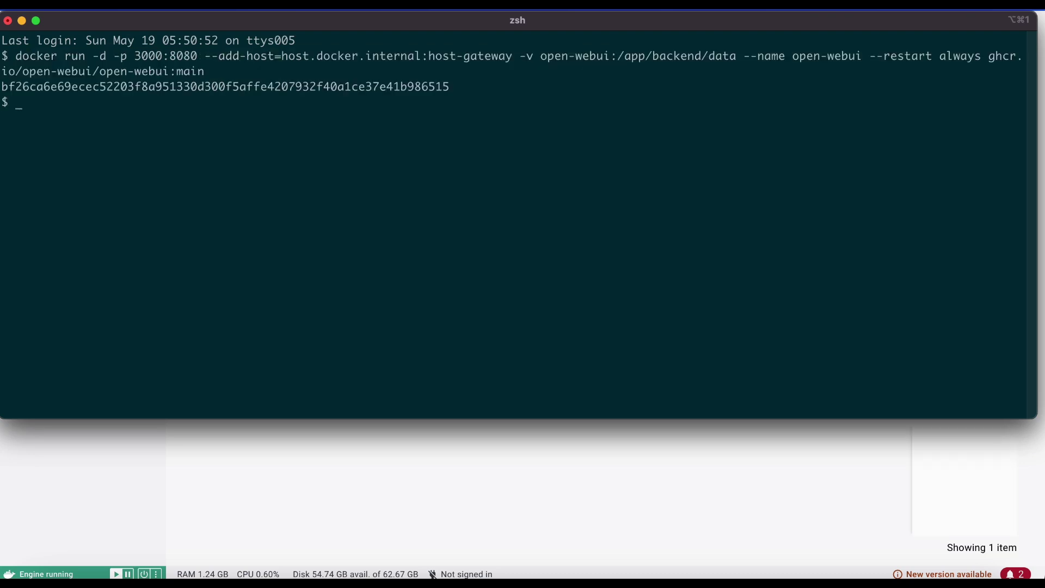
type("docke")
type("r ps")
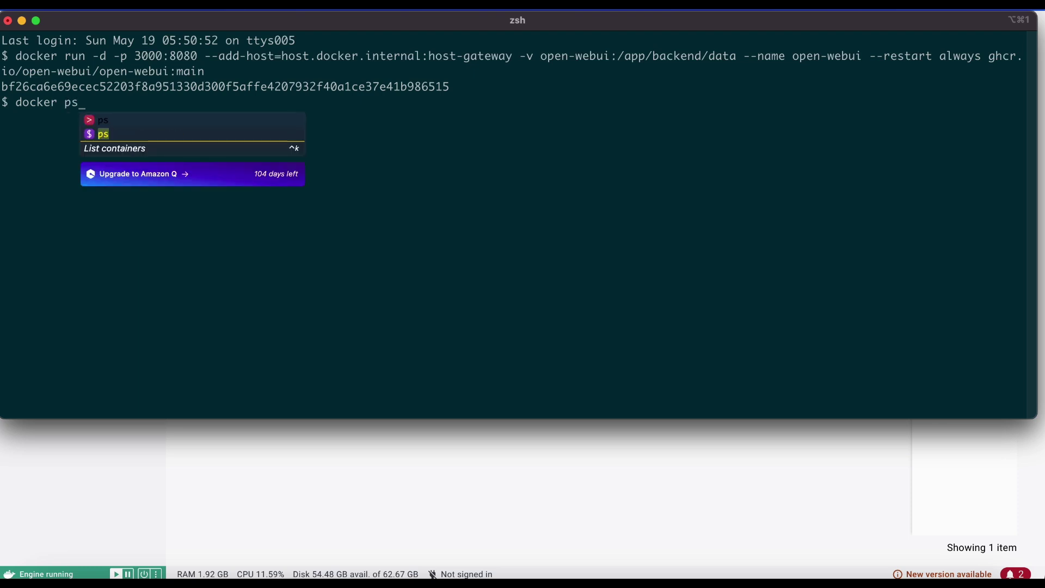
key("Return")
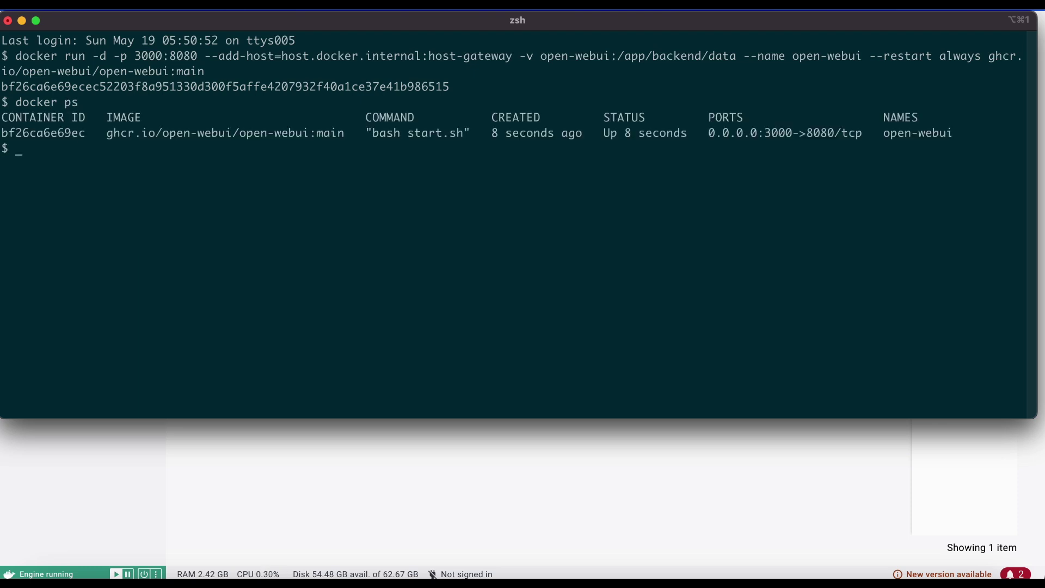
Step: Create an Open WebUI account named 'Learning Expressway' and check the still-empty model list
left_click(815, 583)
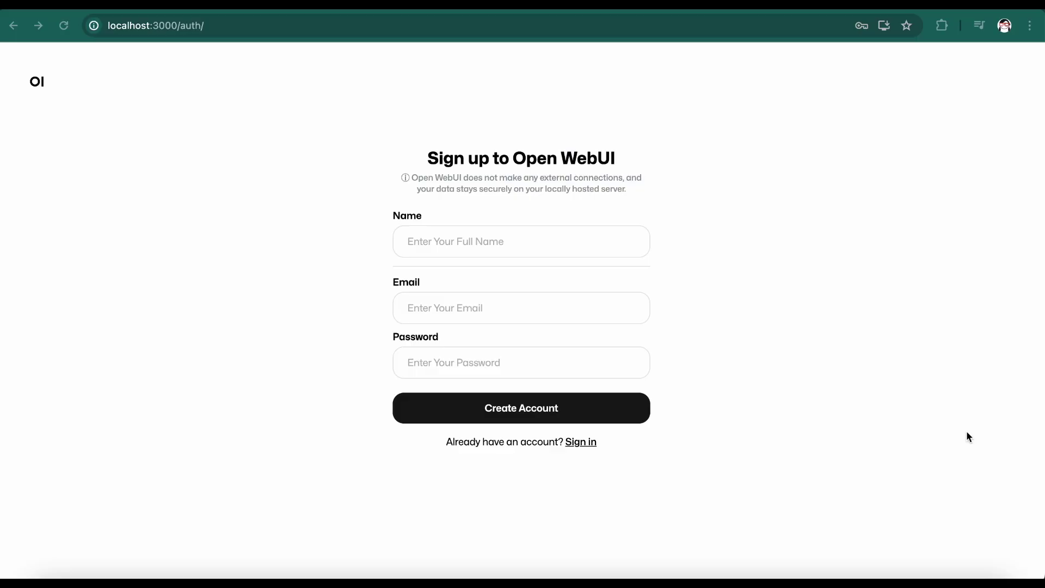
left_click(581, 441)
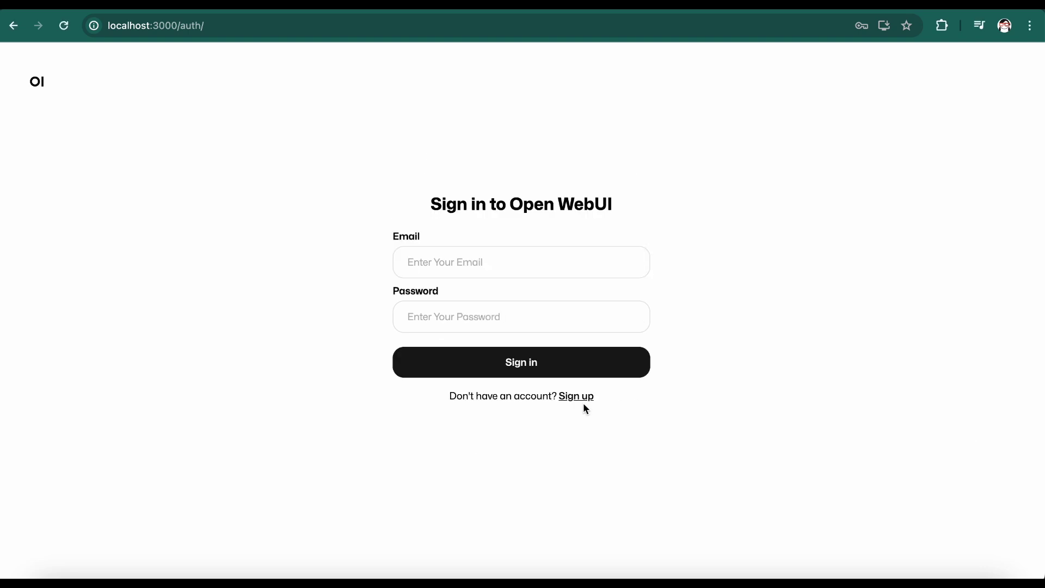
left_click(572, 404)
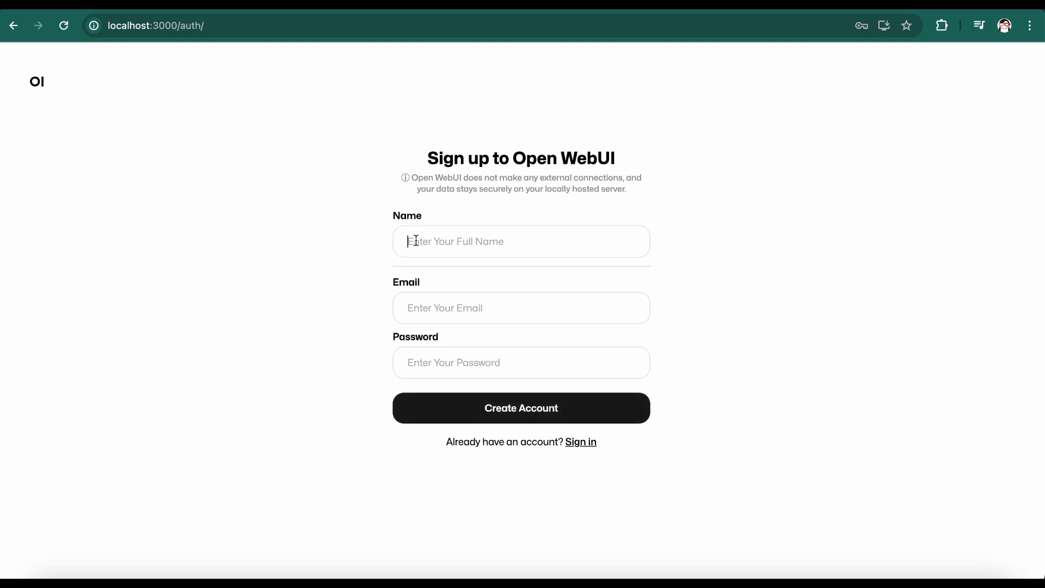
type("Learning")
type(" Expressway")
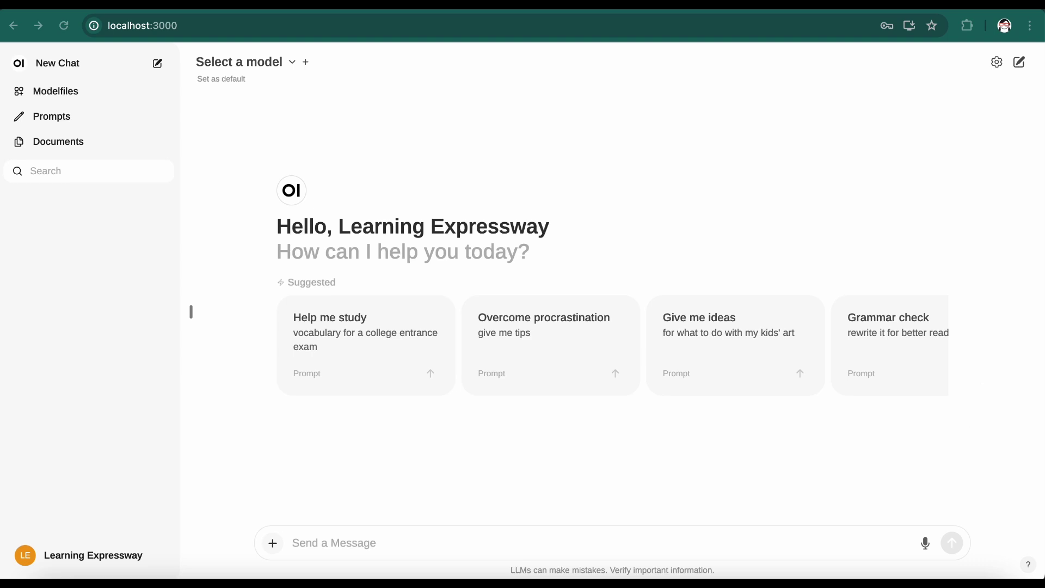
left_click(293, 64)
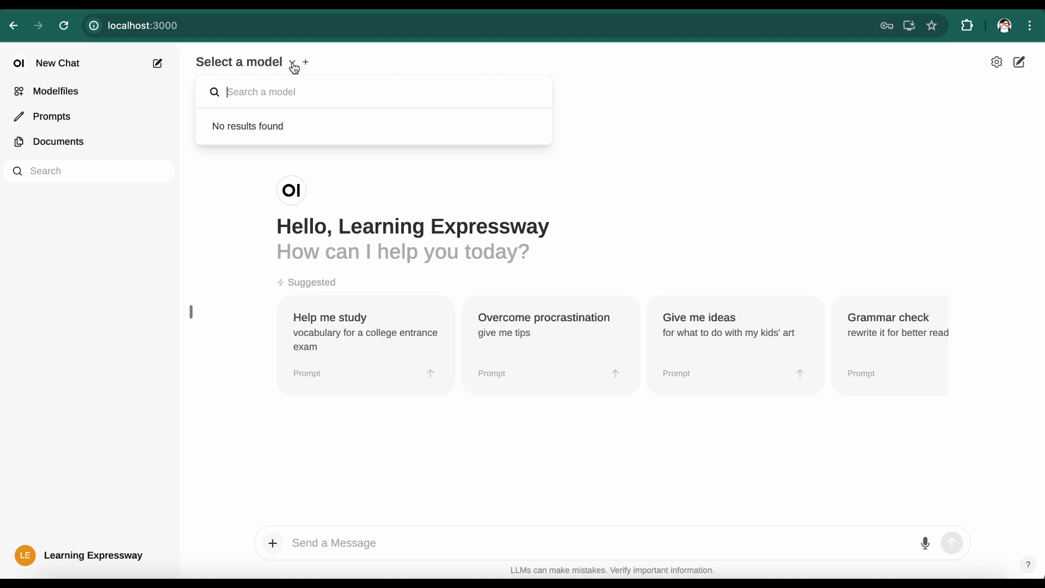
Step: Run 'ollama run llama3' in Terminal to start the llama3 model
type("ollama run ")
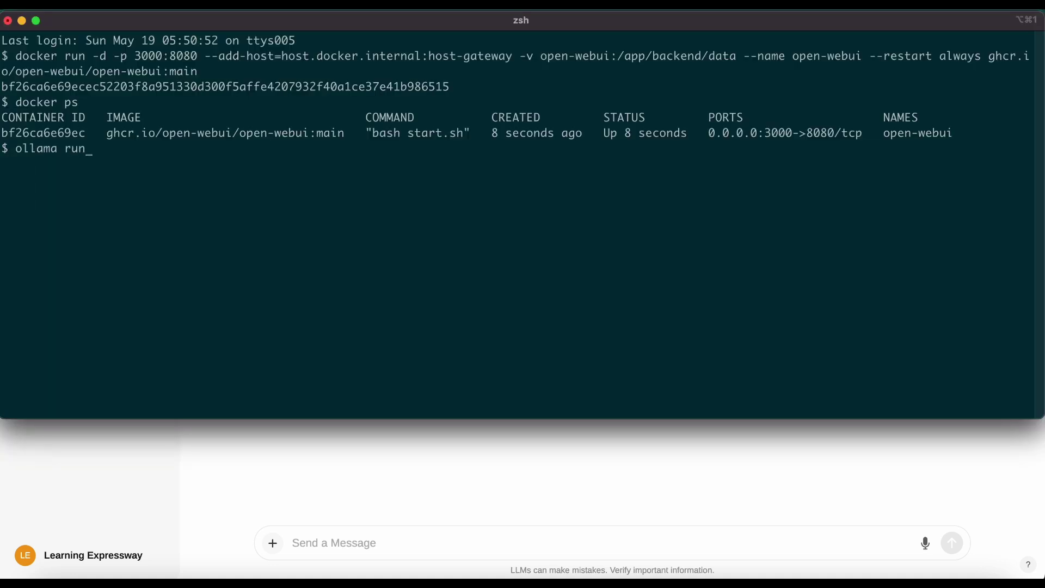
type("llama3")
key("Return")
Step: Reload Open WebUI and select llama3:latest as the chat model
left_click(431, 566)
left_click(191, 26)
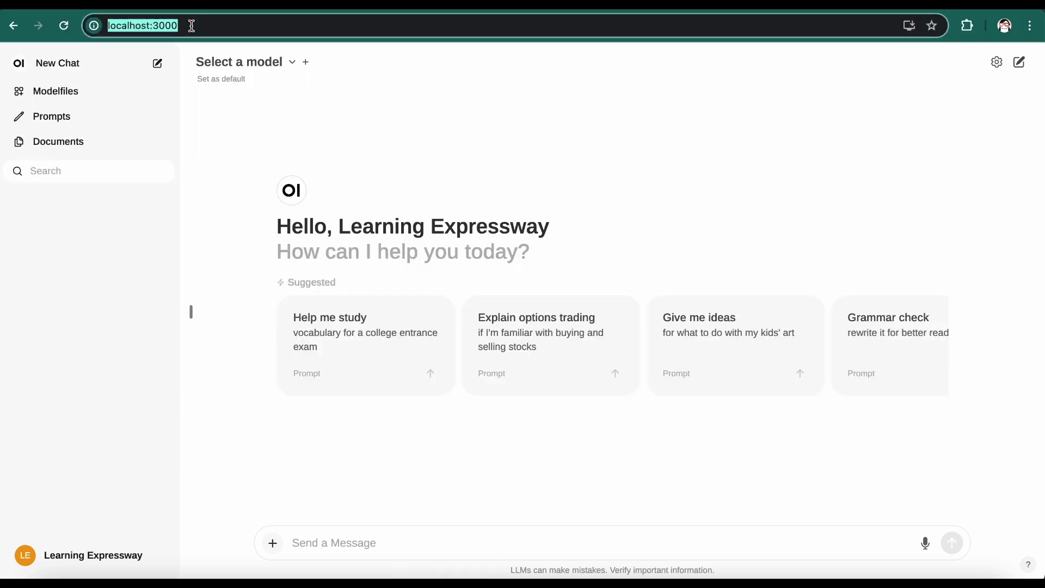
key("Return")
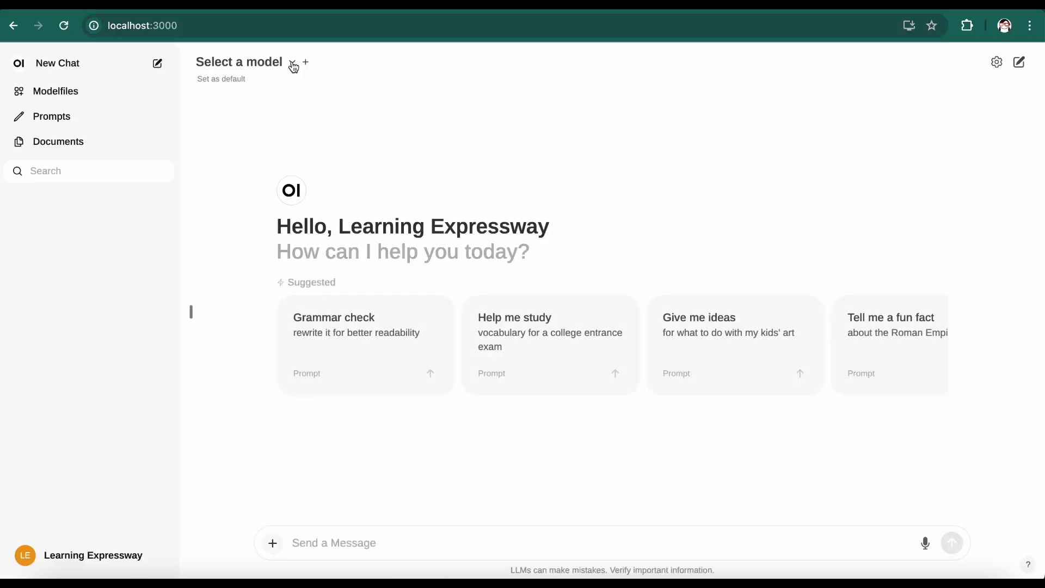
left_click(293, 64)
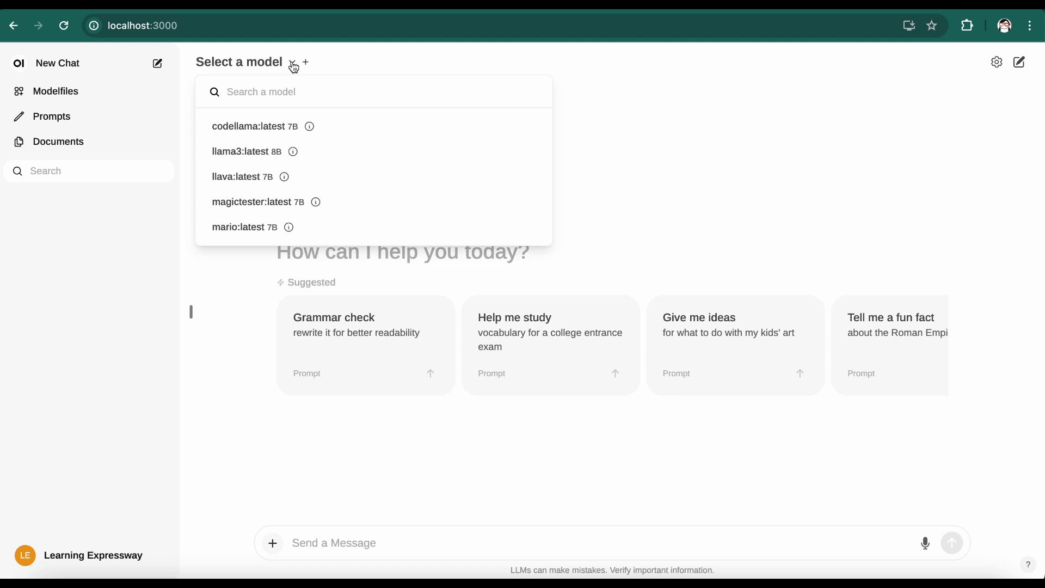
left_click(230, 157)
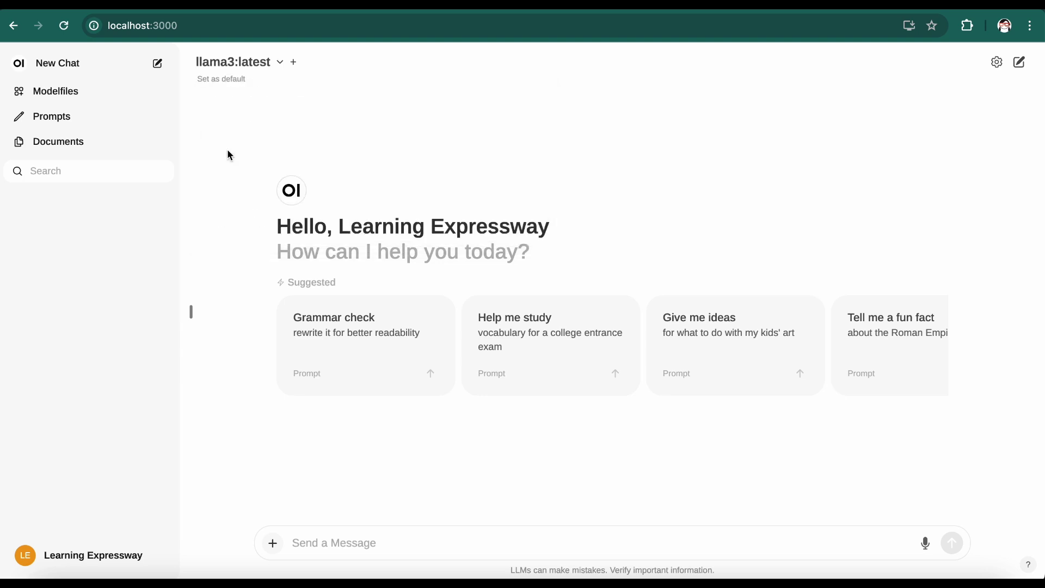
Step: Ask llama3 'How can you help me today?'
left_click(299, 543)
type("How can")
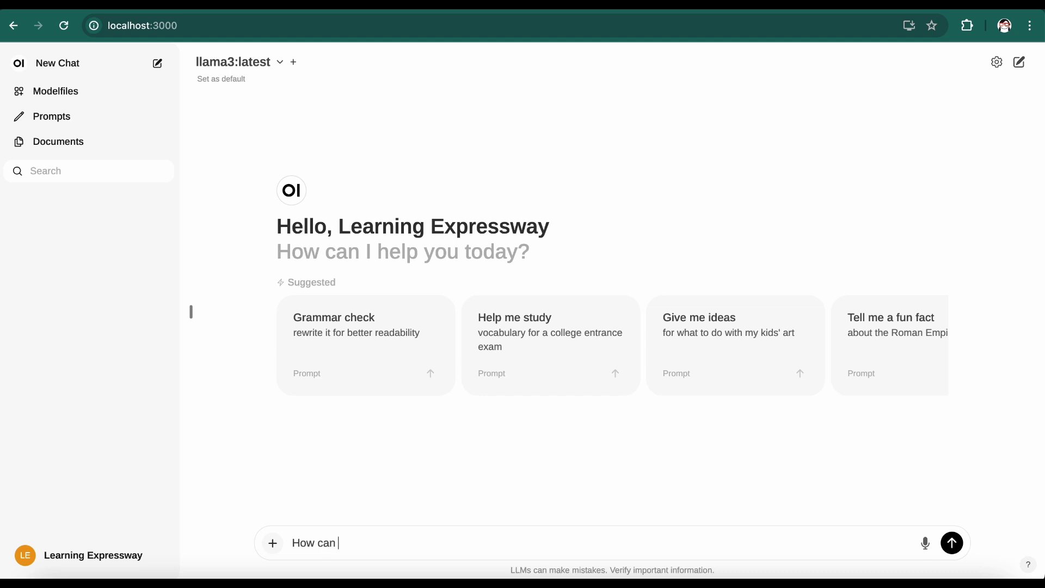
type(" you help me toda")
type("y?")
key("Return")
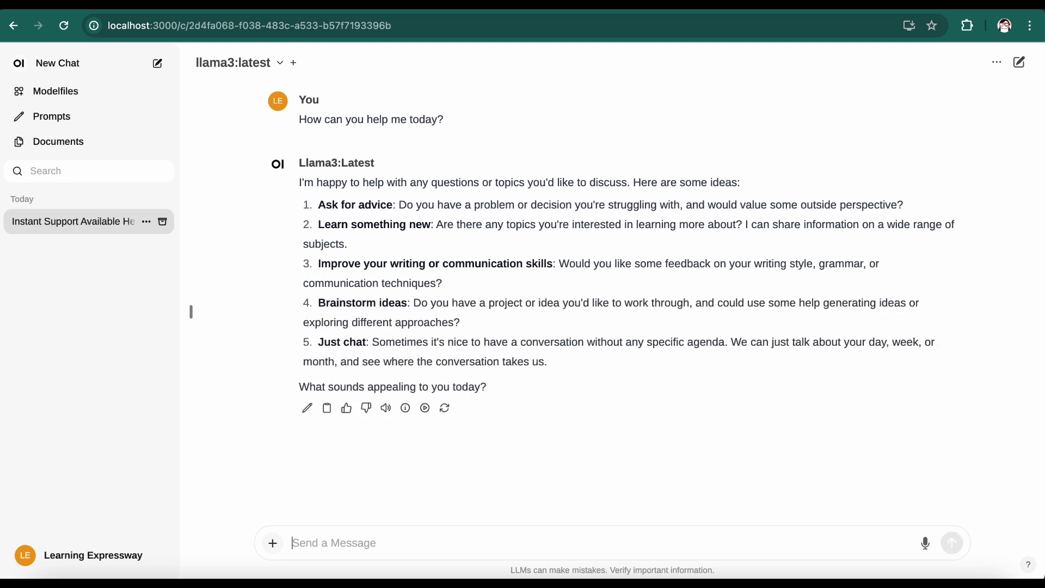
Step: Finish the BMI calculator Python request and send it to codellama:latest
type("ulato")
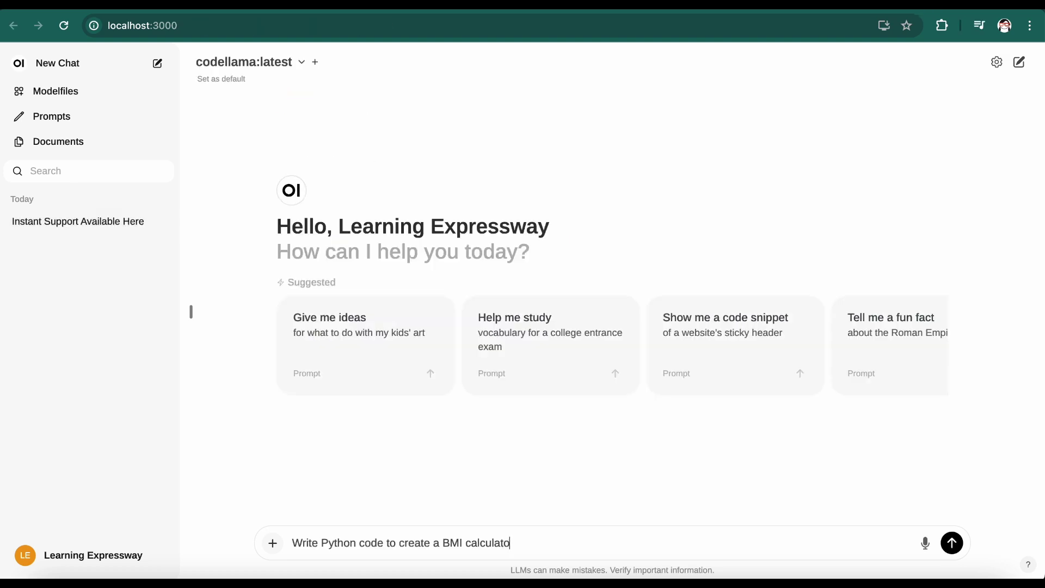
type("r.")
key("Return")
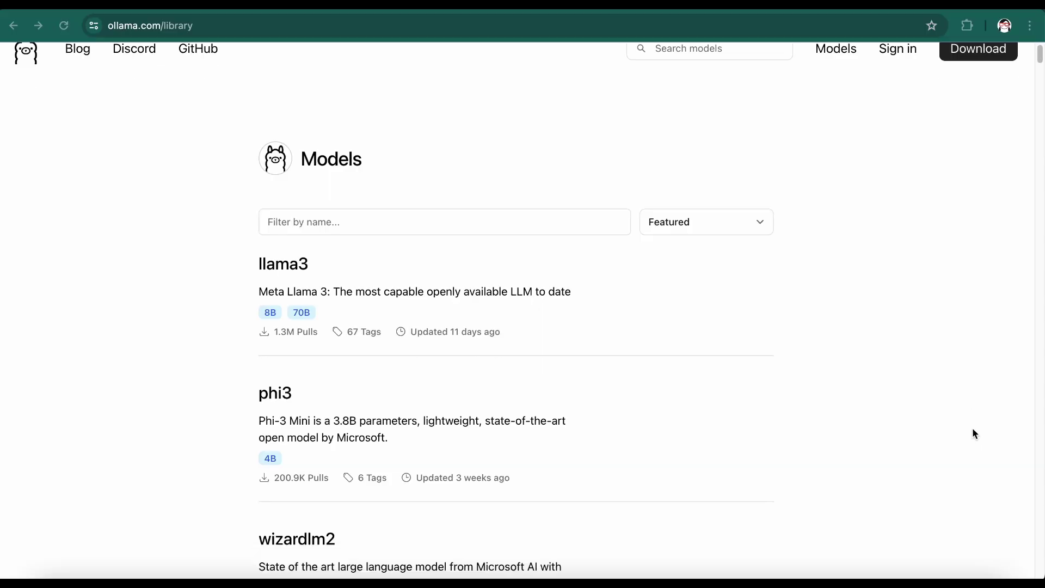
Step: Find gemma in the Ollama library and select 'gemma' in its ollama run command
scroll(974, 434, "down", 8)
scroll(975, 434, "down", 3)
left_click(289, 206)
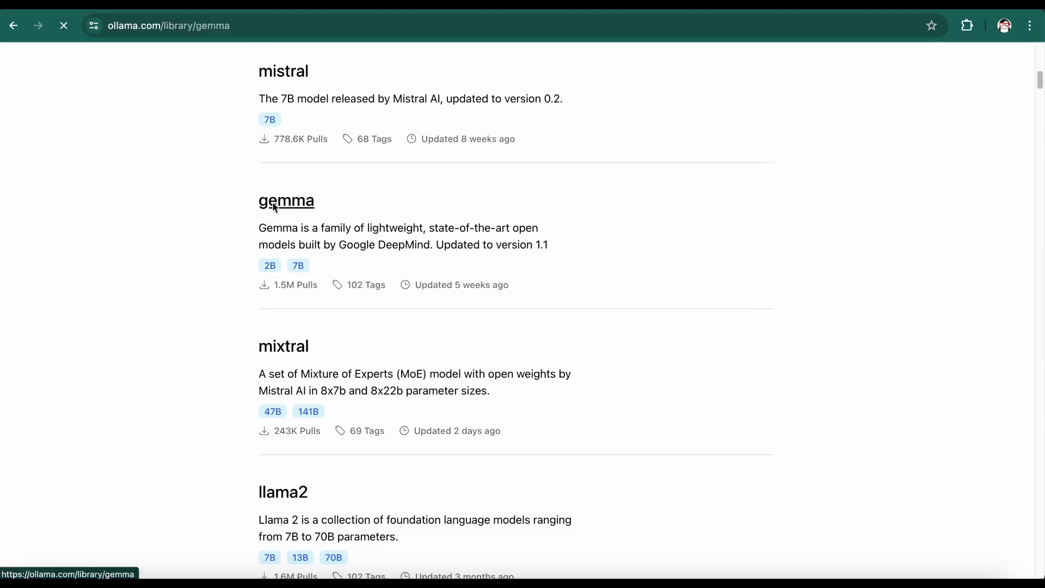
double_click(651, 332)
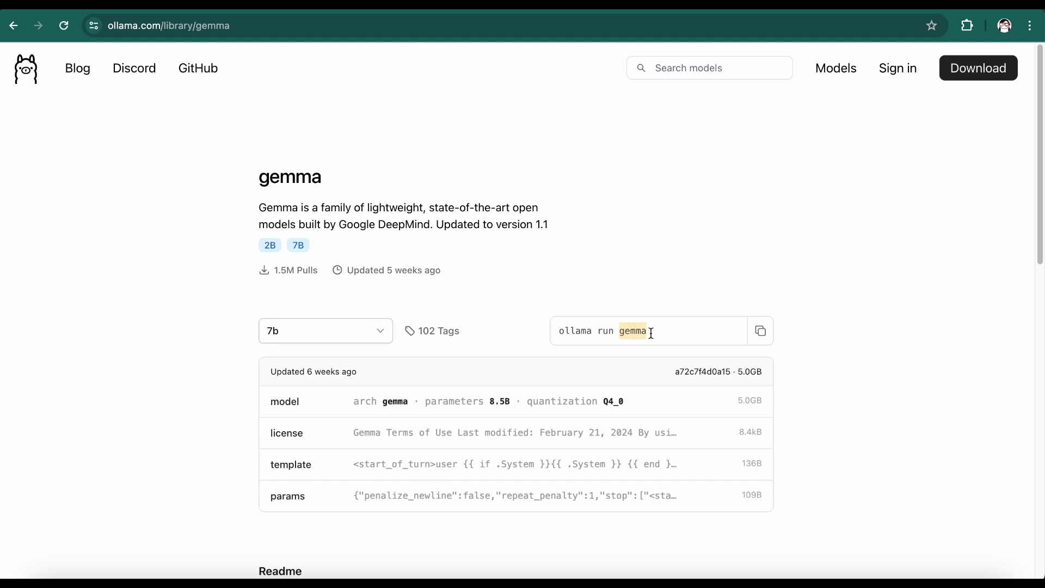
left_click(892, 371)
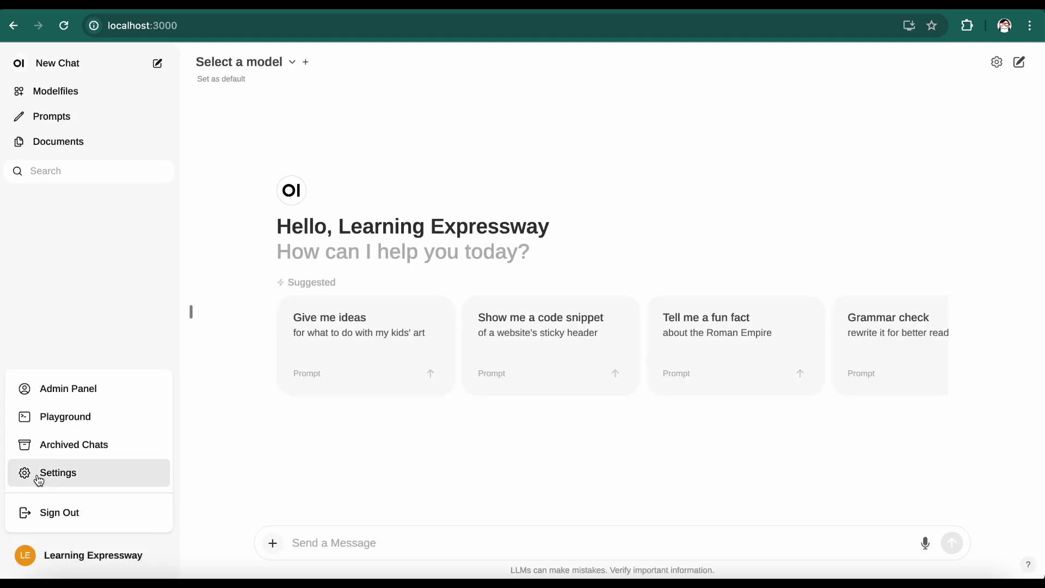
Step: Pull the 'gemma' model through Open WebUI's Settings > Models
left_click(39, 478)
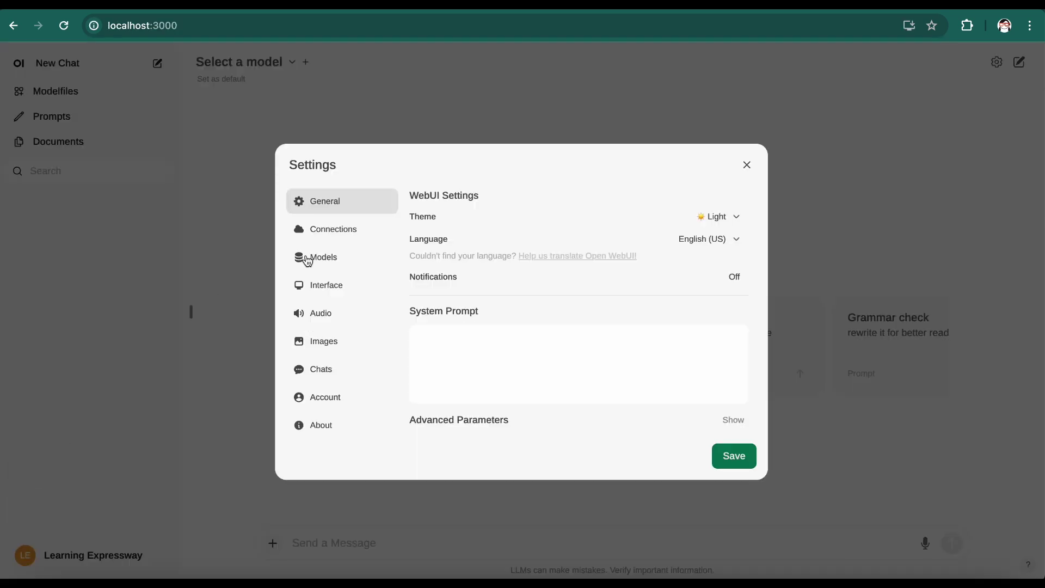
left_click(357, 263)
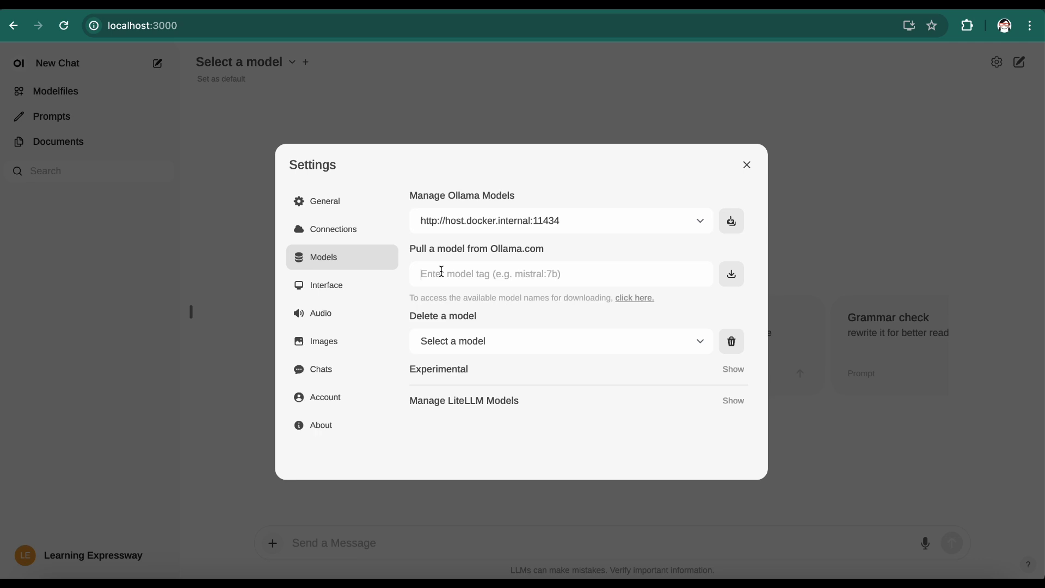
type("gemma")
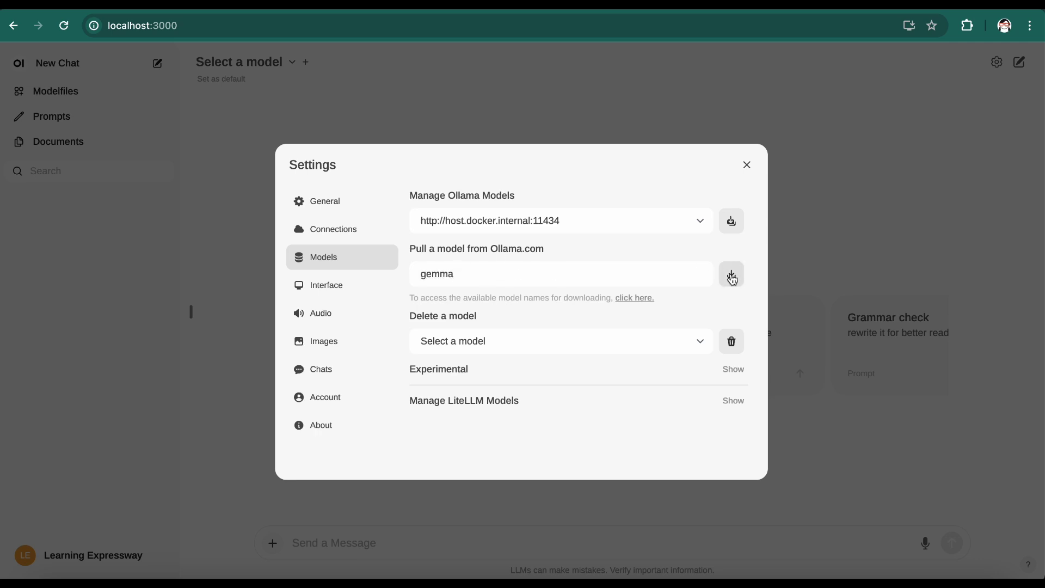
left_click(733, 279)
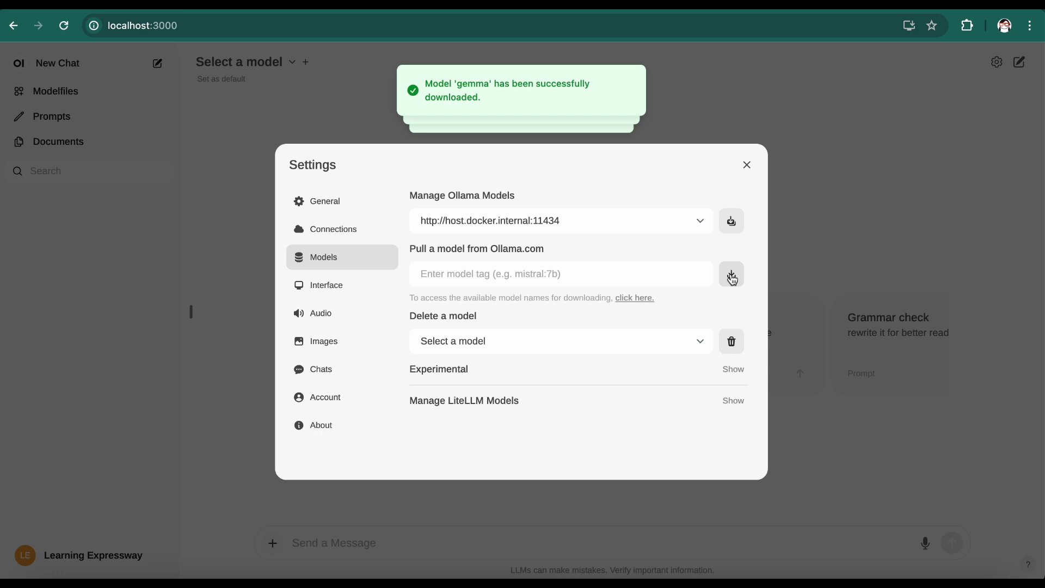
Step: Select gemma:latest and ask it 'Tell be about yourself.'
left_click(294, 66)
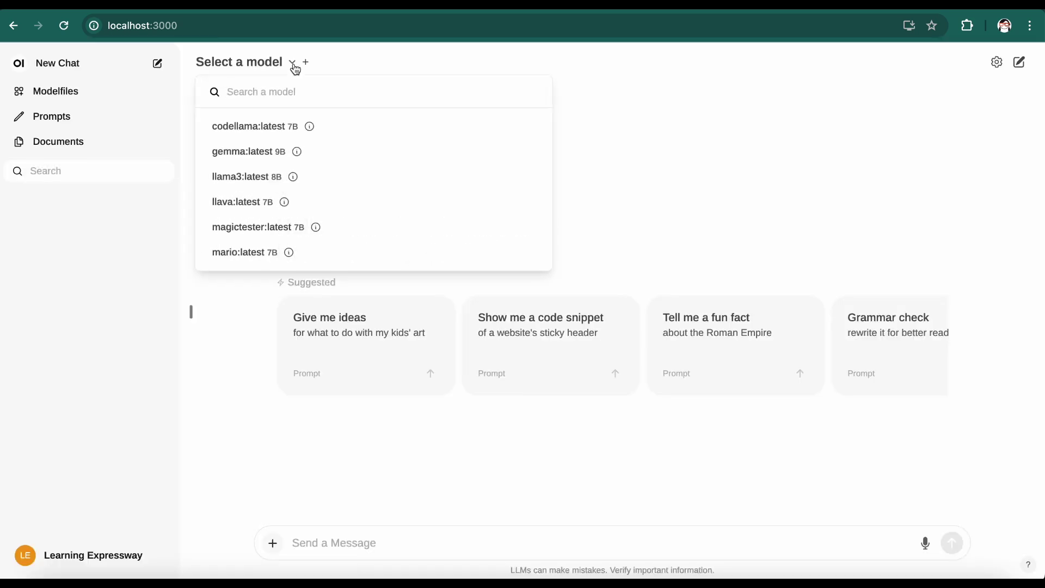
left_click(264, 156)
type("Tell be about yourself.")
key("Return")
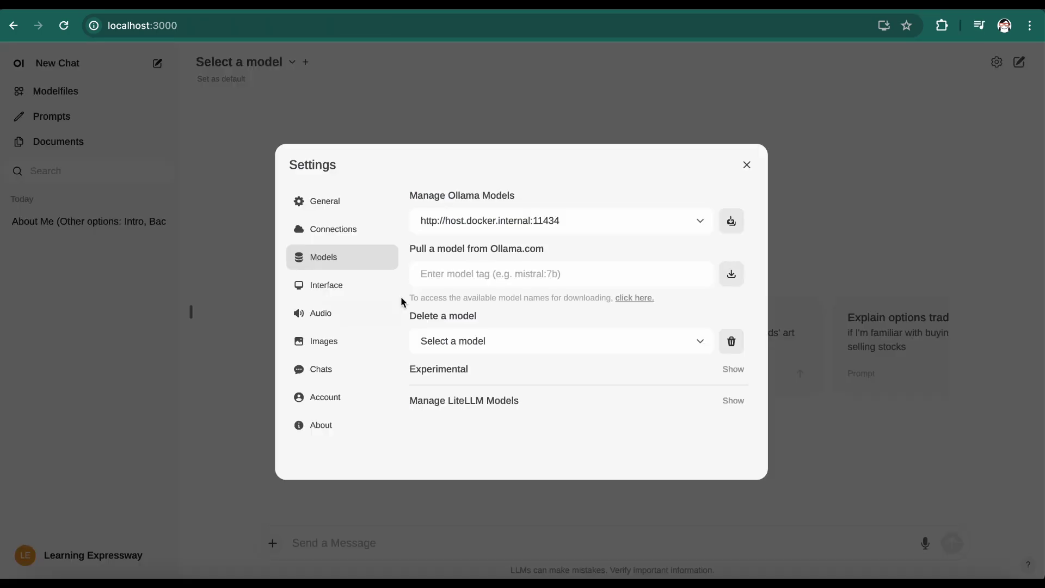
Step: Choose mario:latest in the Delete a model list and delete it
left_click(701, 349)
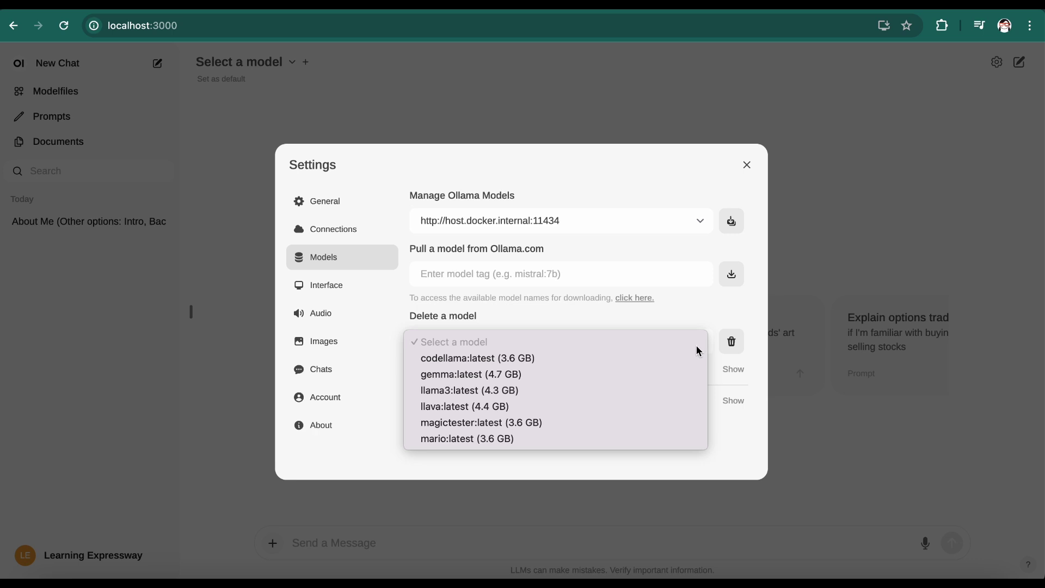
left_click(677, 439)
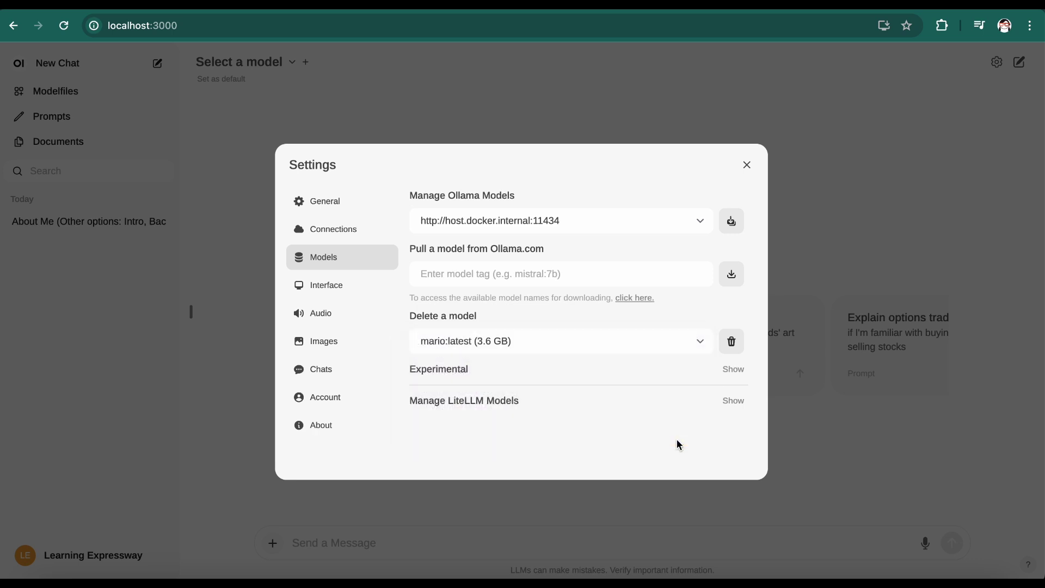
left_click(732, 342)
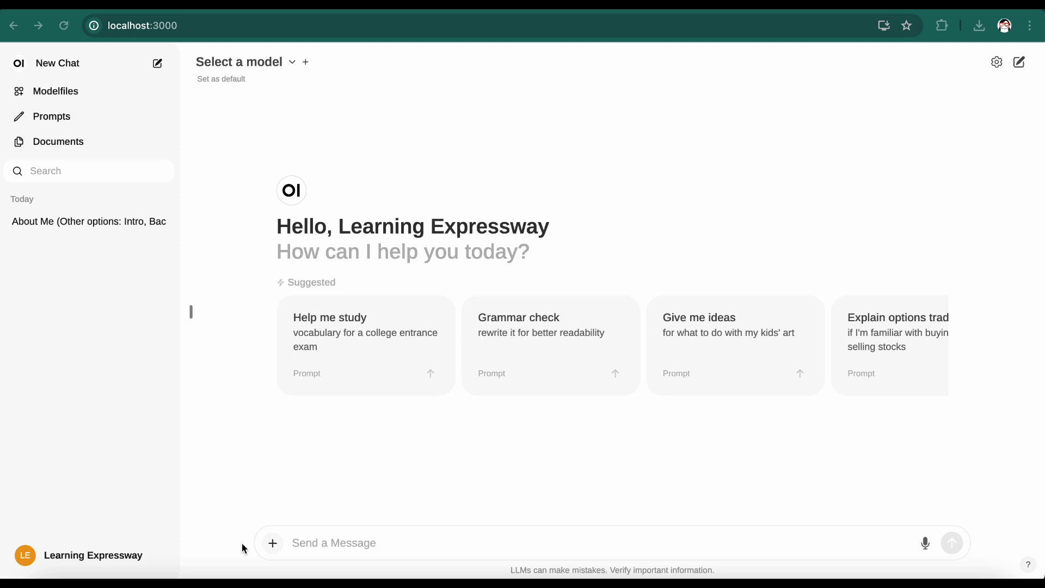
Step: Attach resume-computer-engineering.pdf to the message
left_click(275, 548)
left_click(343, 128)
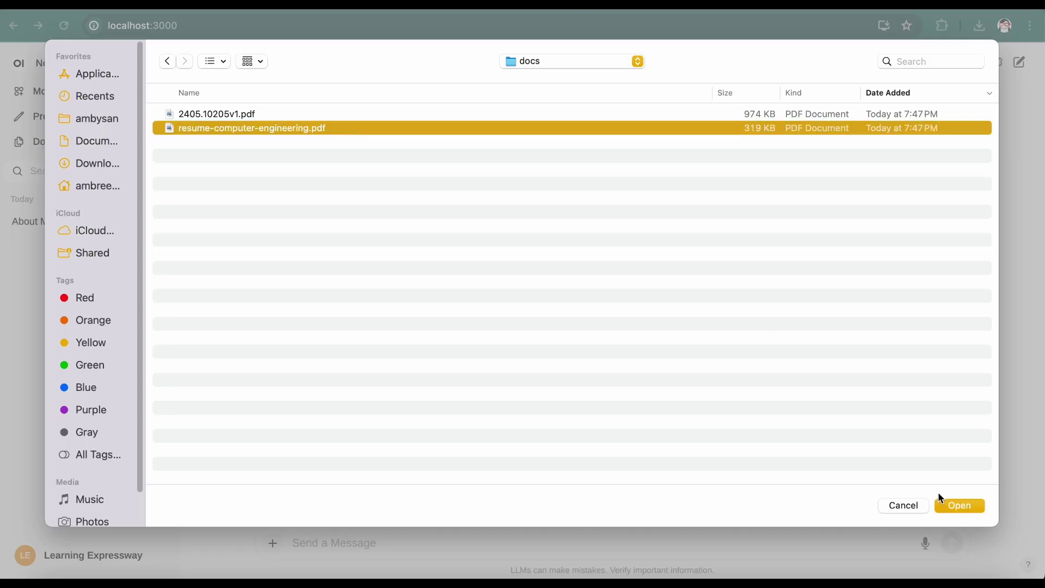
left_click(962, 506)
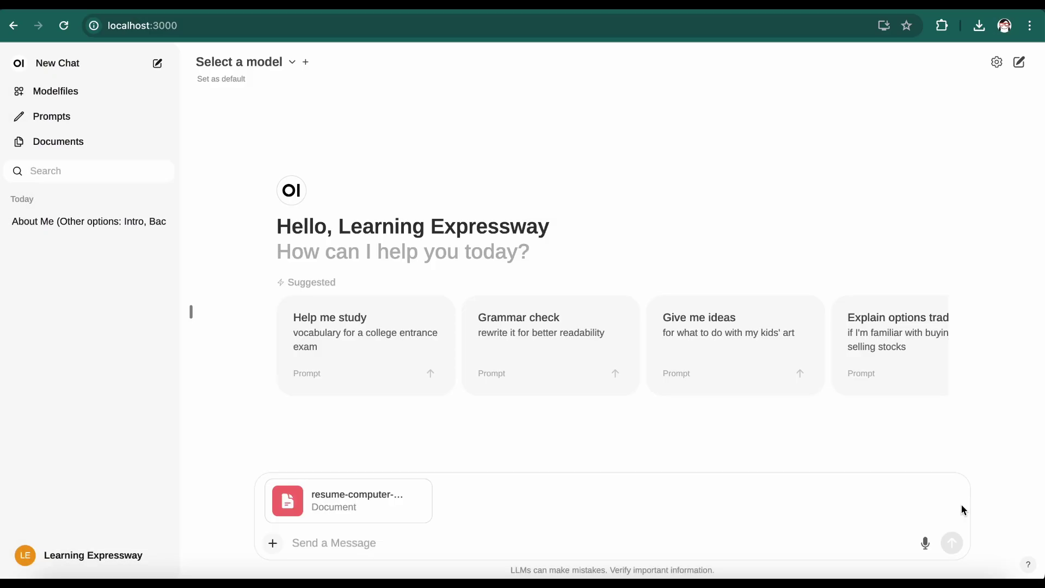
Step: With gemma:latest, ask 'Which programming languages are mentioned in the resume?'
left_click(295, 66)
left_click(242, 152)
left_click(320, 541)
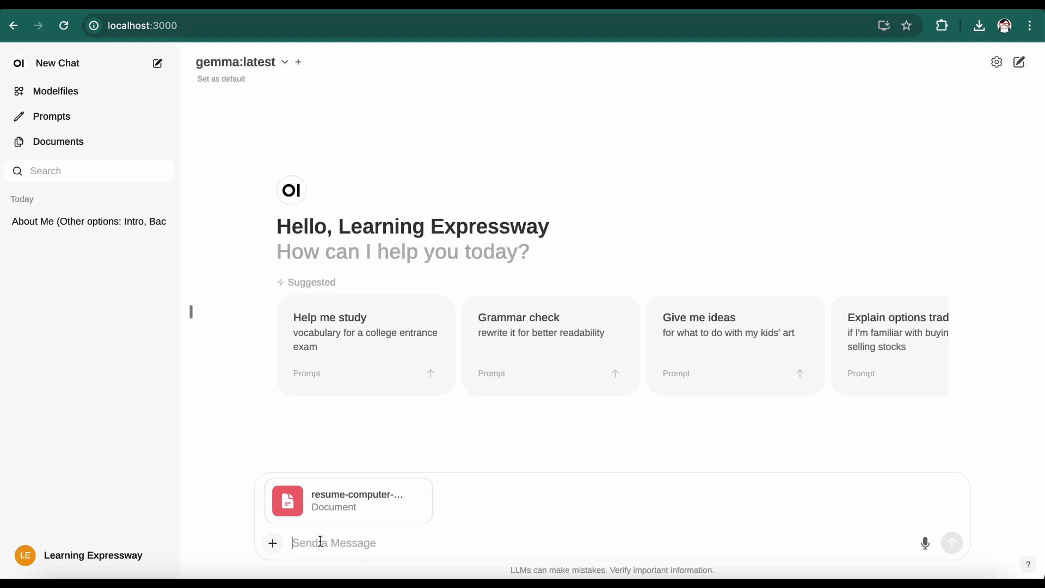
type("Which programming languages are mentioned in the resume?")
left_click(953, 544)
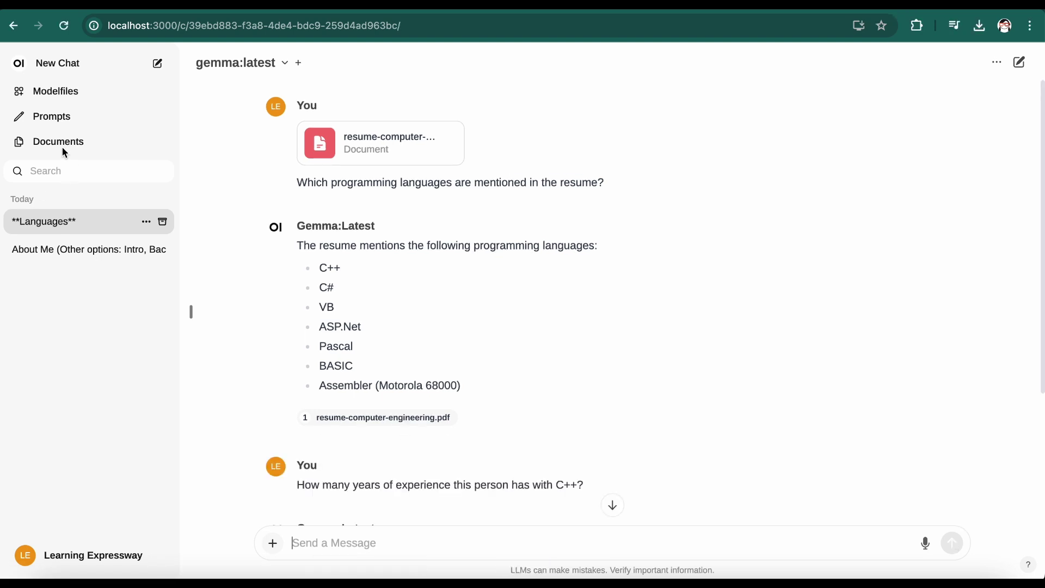
Step: Upload a chosen file as a new document in My Documents and save it
left_click(53, 148)
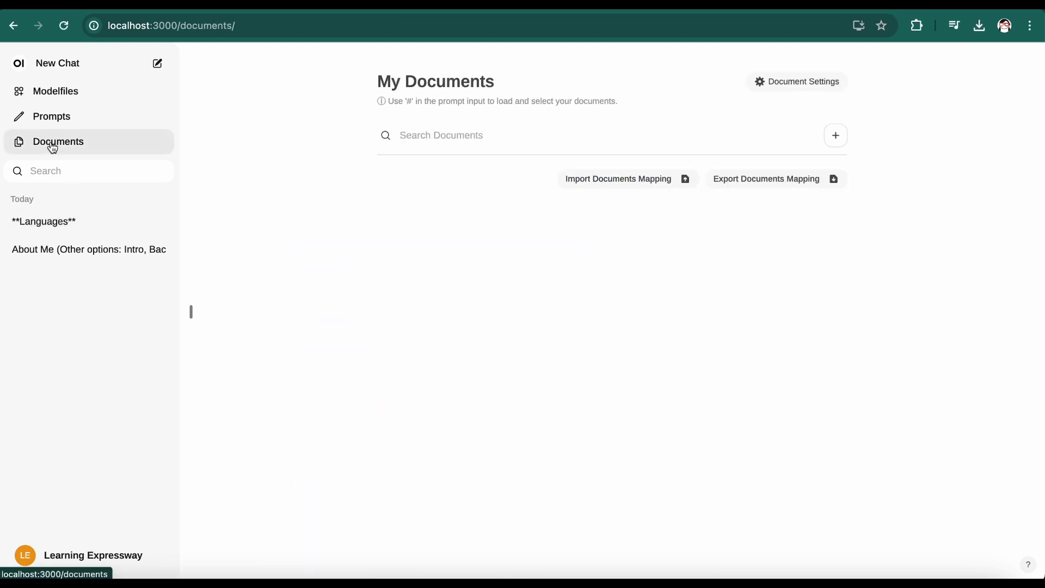
left_click(840, 143)
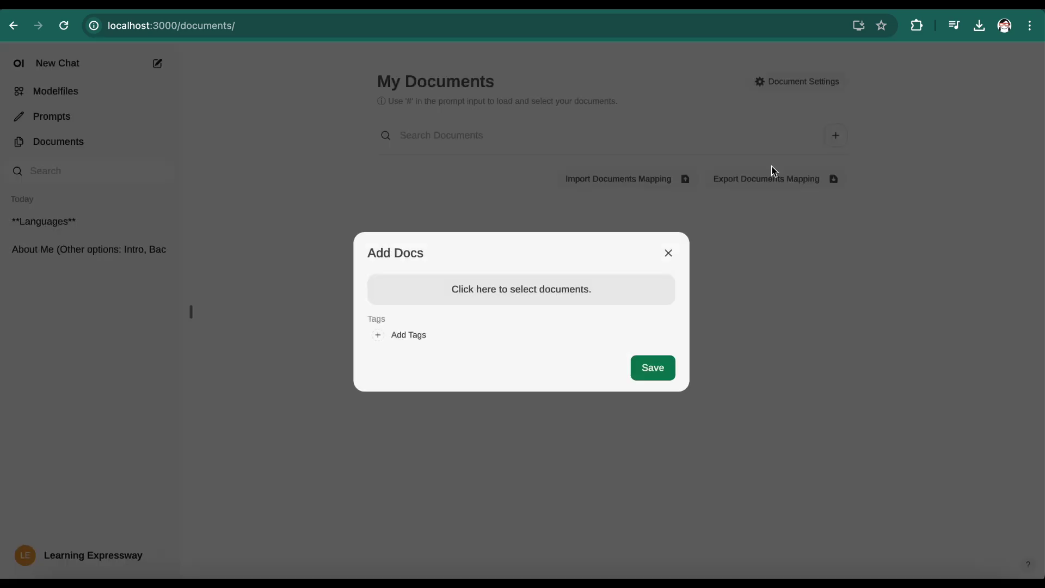
left_click(532, 292)
left_click(972, 506)
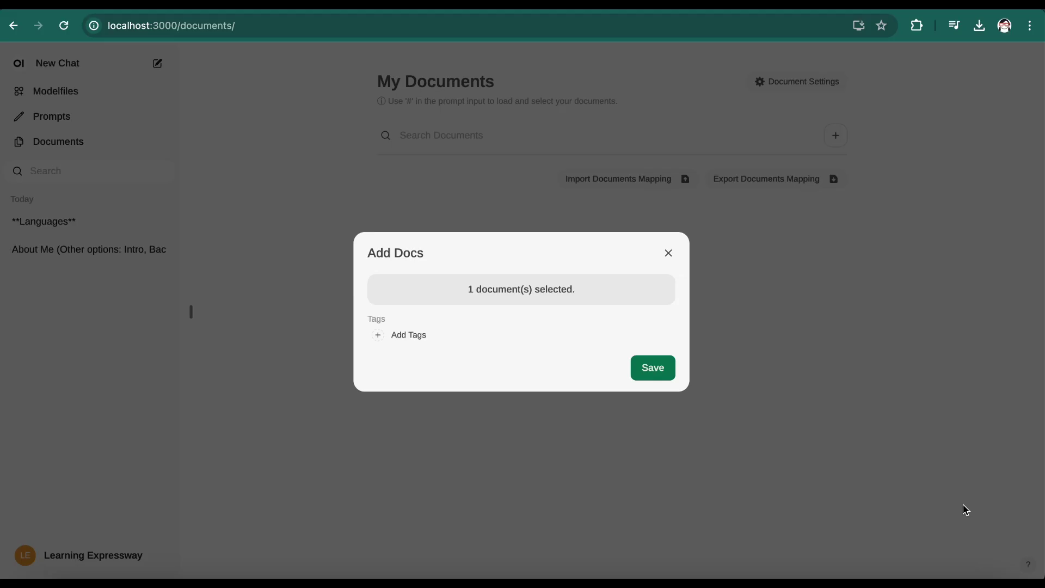
left_click(654, 375)
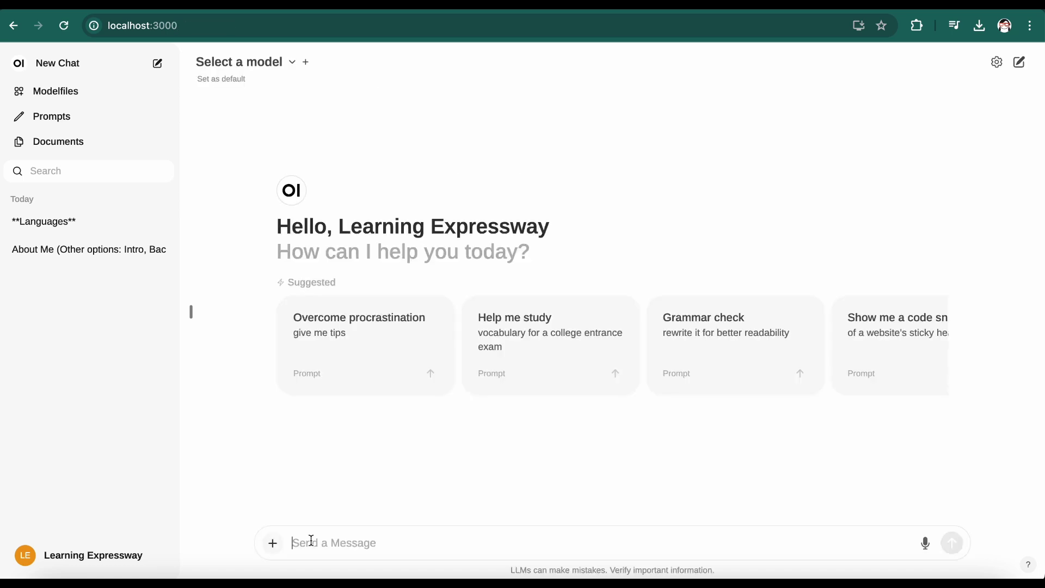
Step: Attach 2405.10205v1.pdf via # and send 'Summarize the attached document'
type("#")
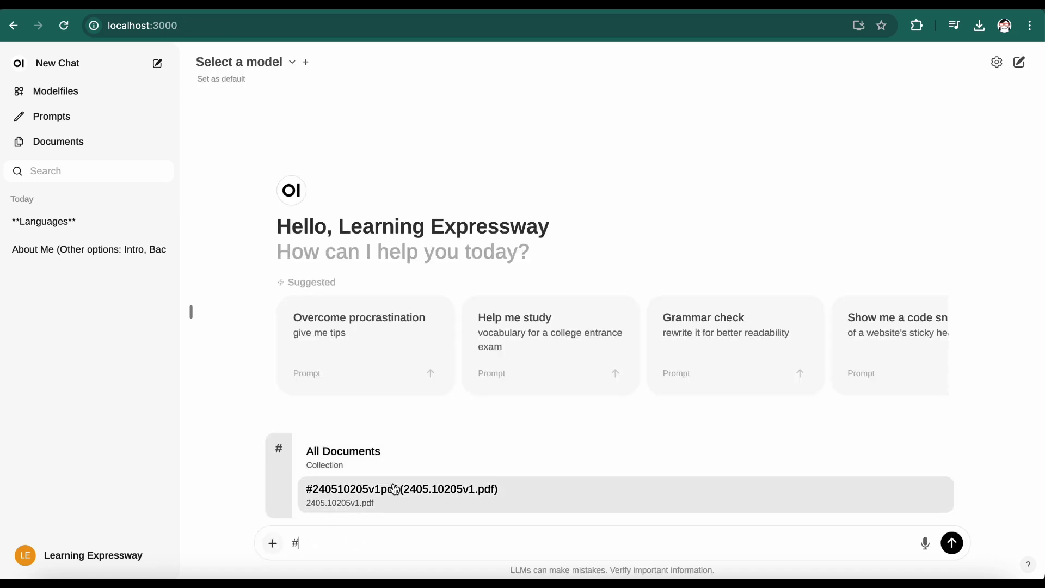
left_click(450, 502)
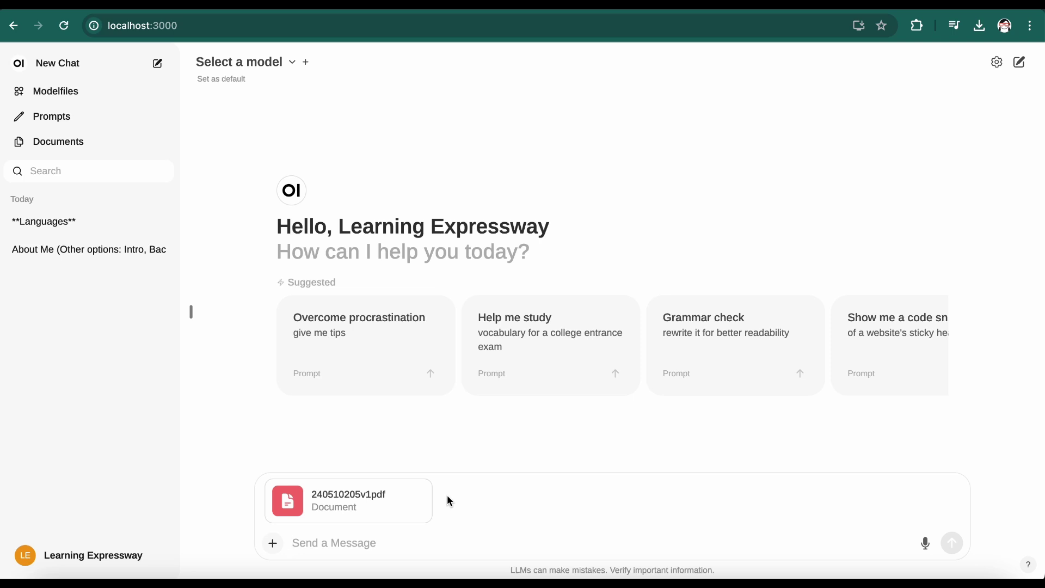
type("Summarize the attached doc")
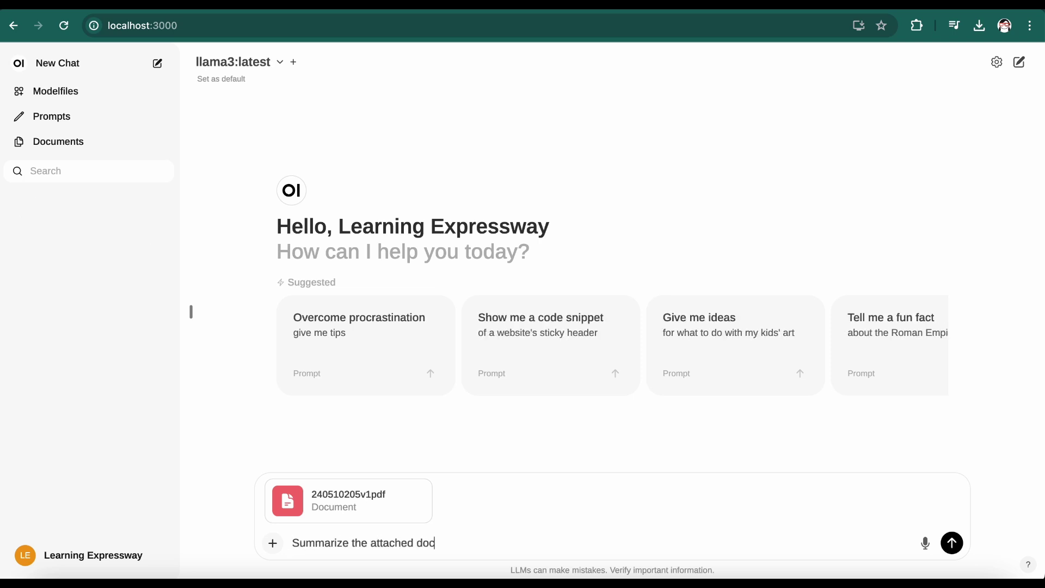
type("ument")
key("Return")
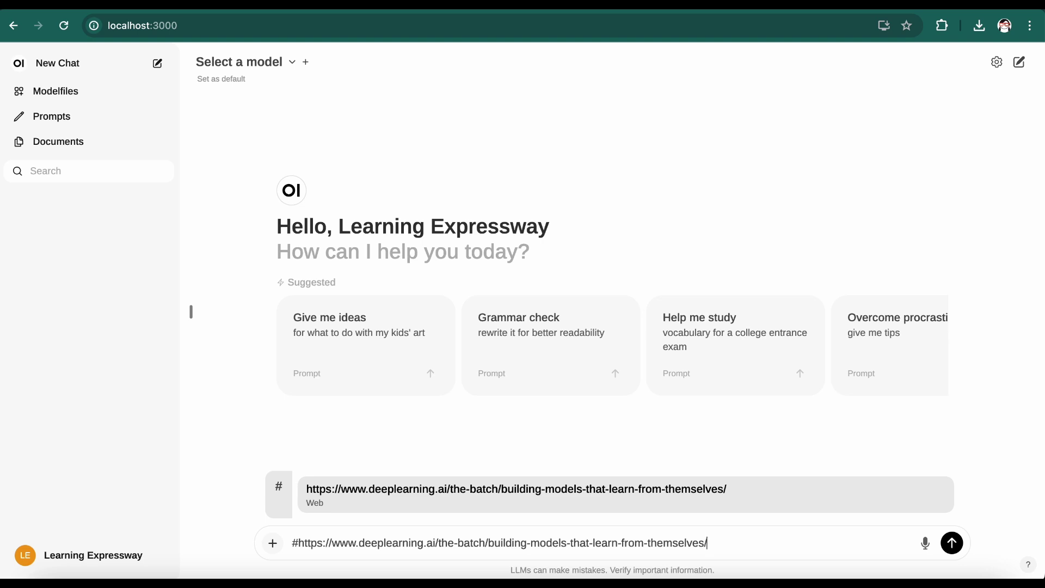
Step: Attach the article URL as a web document and ask llama3:latest 'Summarize the attached web link'
key("Return")
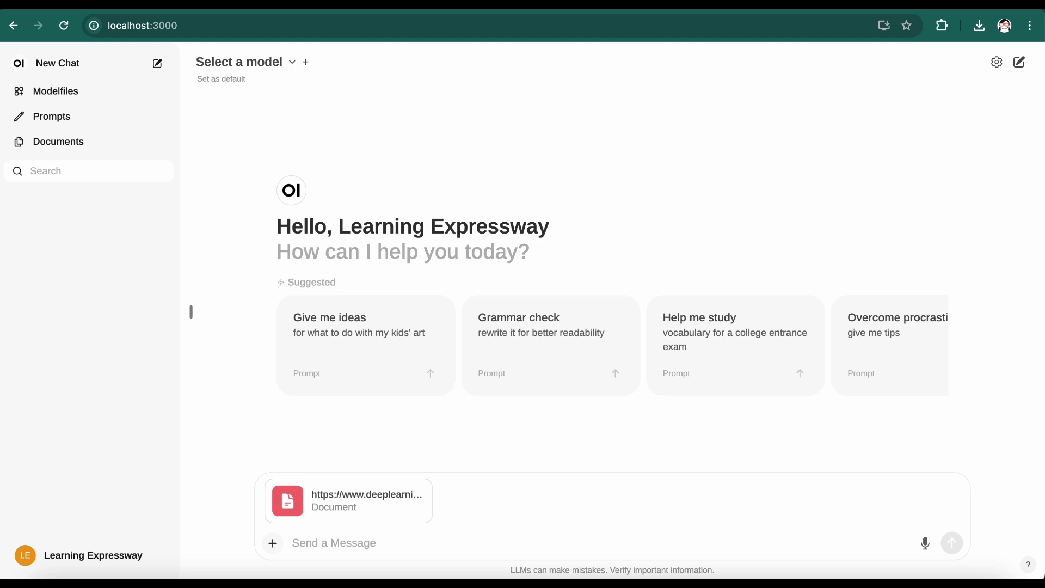
left_click(494, 541)
type("Summarize the attached web link")
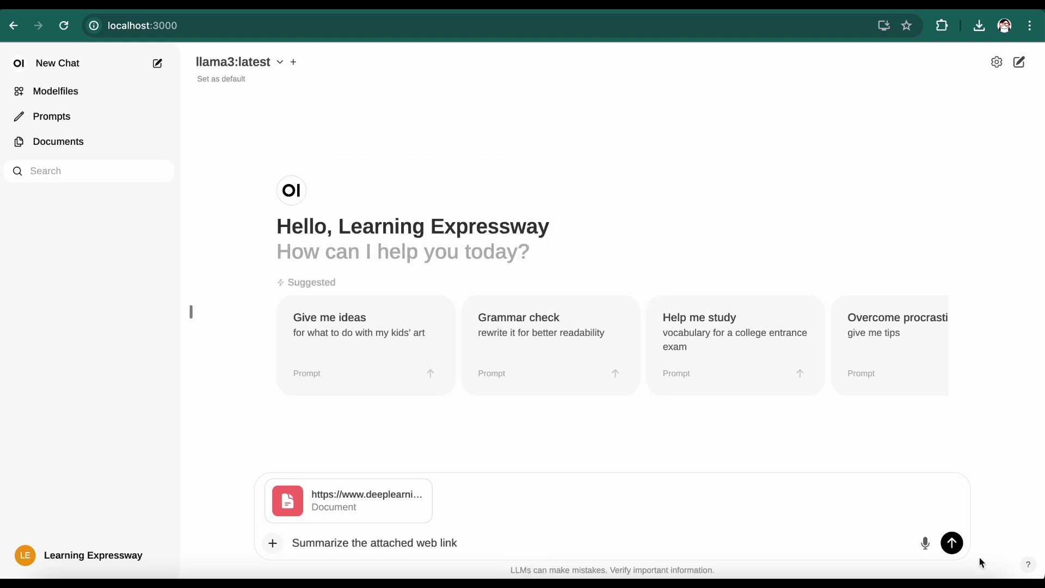
left_click(954, 545)
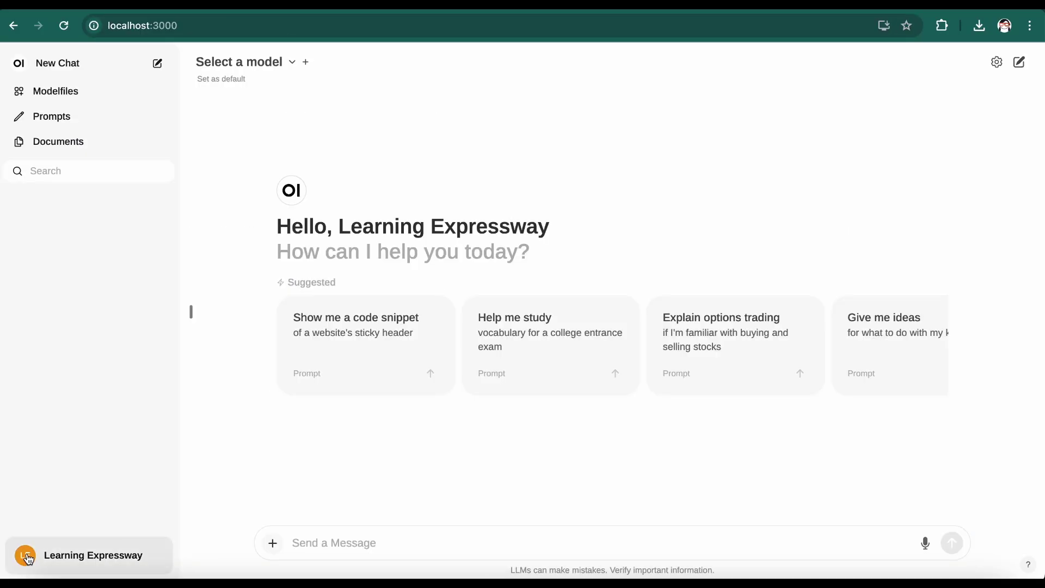
Step: Enable image generation with ghostmix_v20Bakedvae as default Automatic1111 model and save
left_click(28, 559)
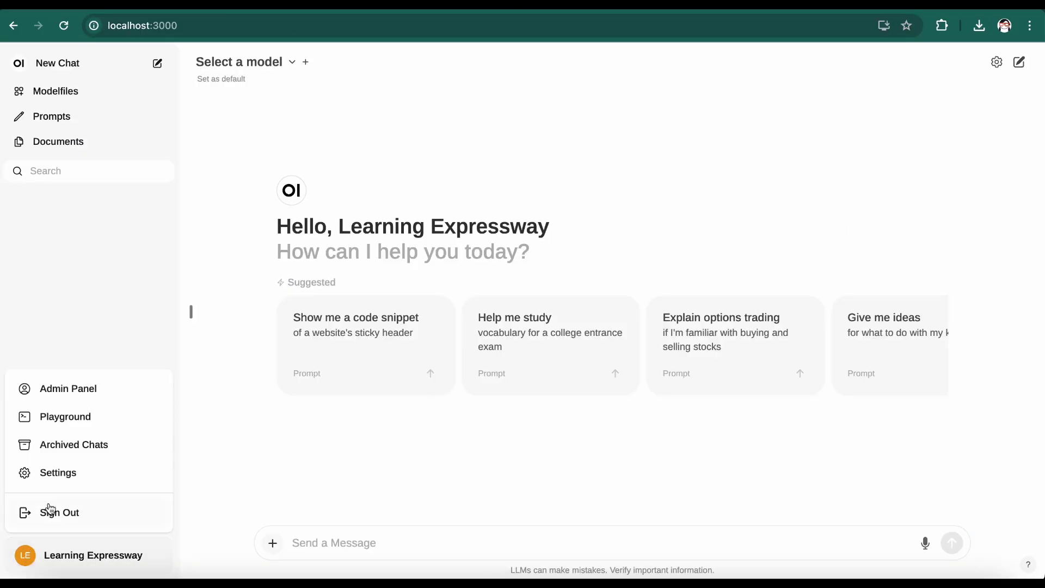
left_click(57, 479)
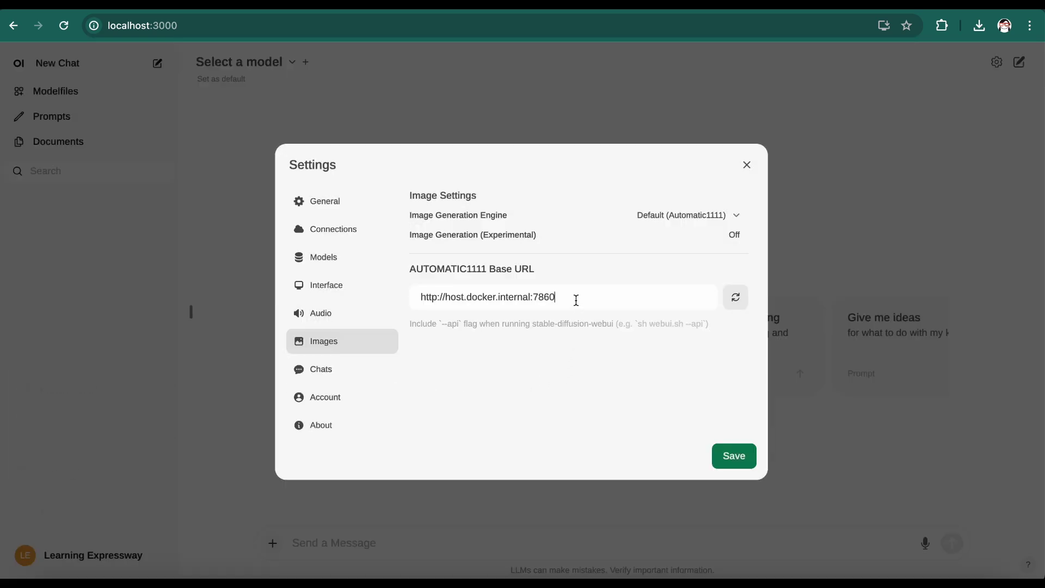
left_click_drag(576, 301, 416, 300)
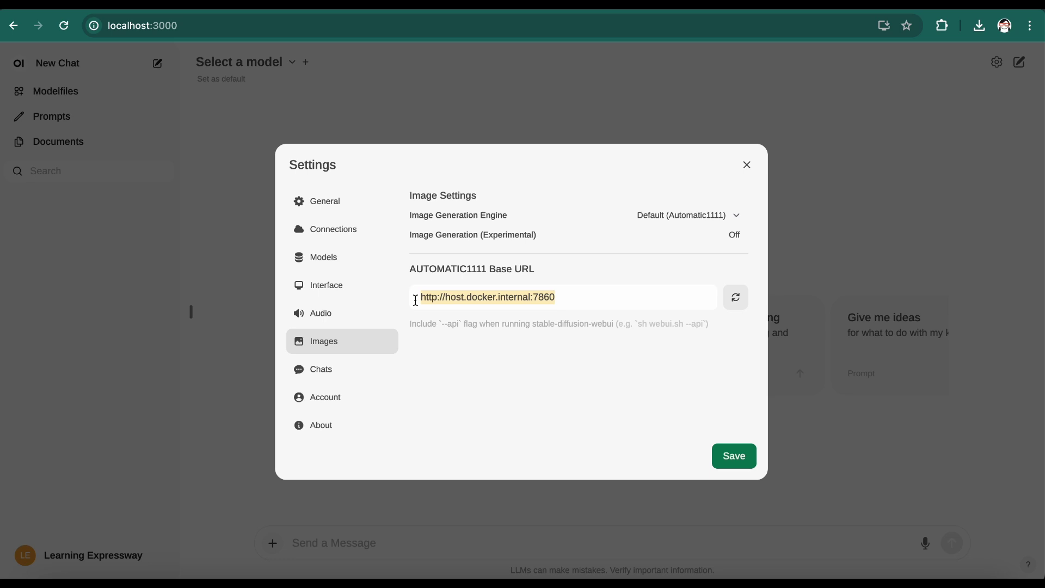
left_click(735, 235)
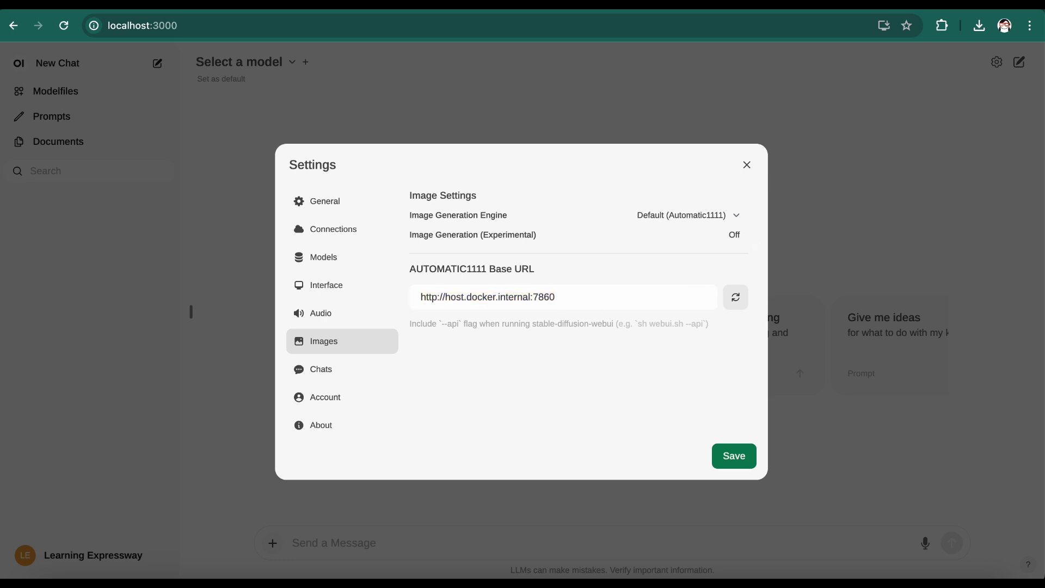
left_click(686, 351)
left_click(685, 351)
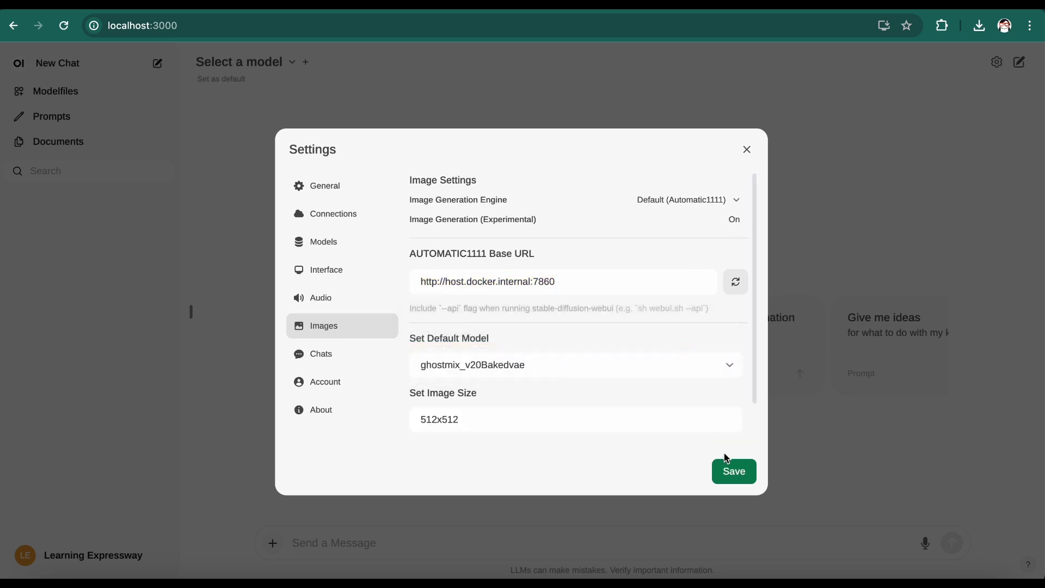
left_click(739, 471)
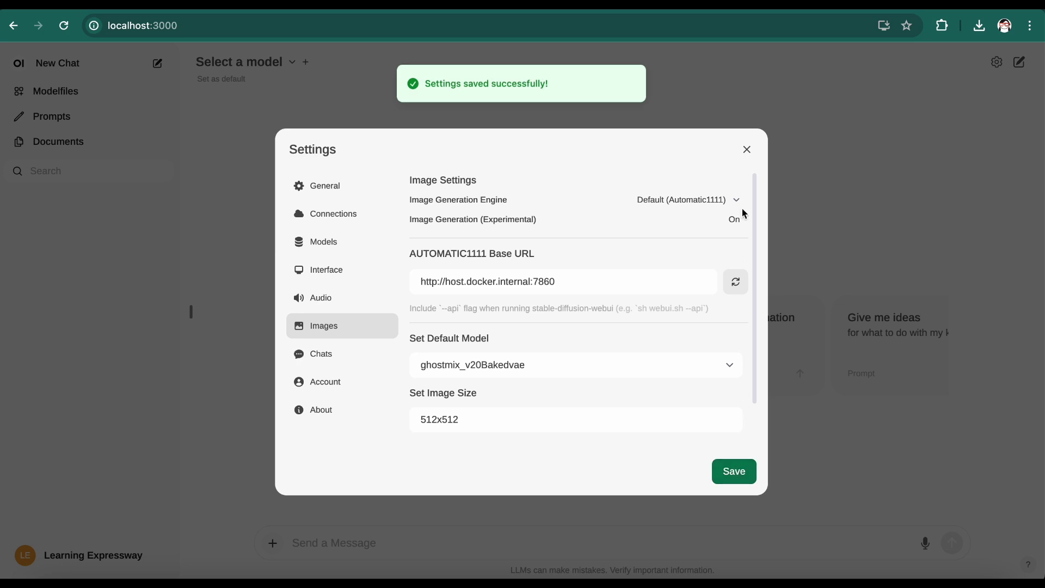
left_click(748, 150)
left_click(294, 64)
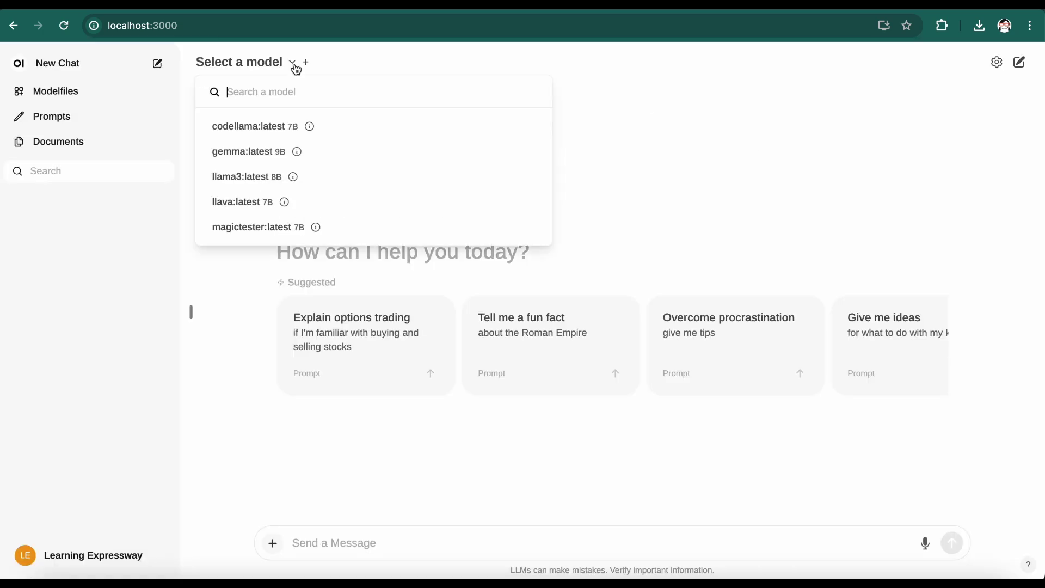
Step: Ask llava:latest to 'Create a prompt to generate a futuristic cyber truck'
left_click(237, 205)
left_click(812, 529)
type("Create a prompt to generate a futuristic cyber truck")
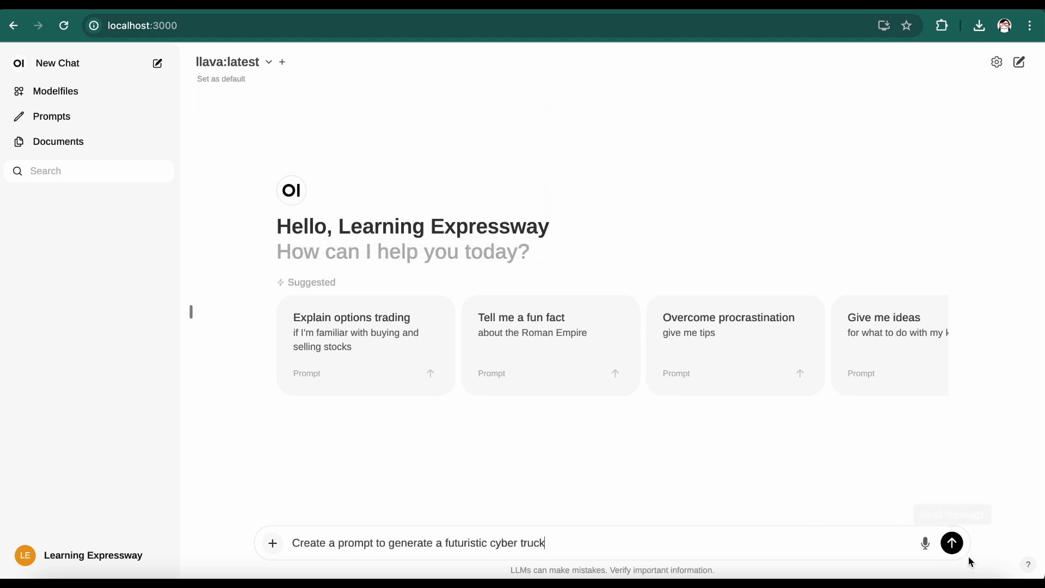
key("Return")
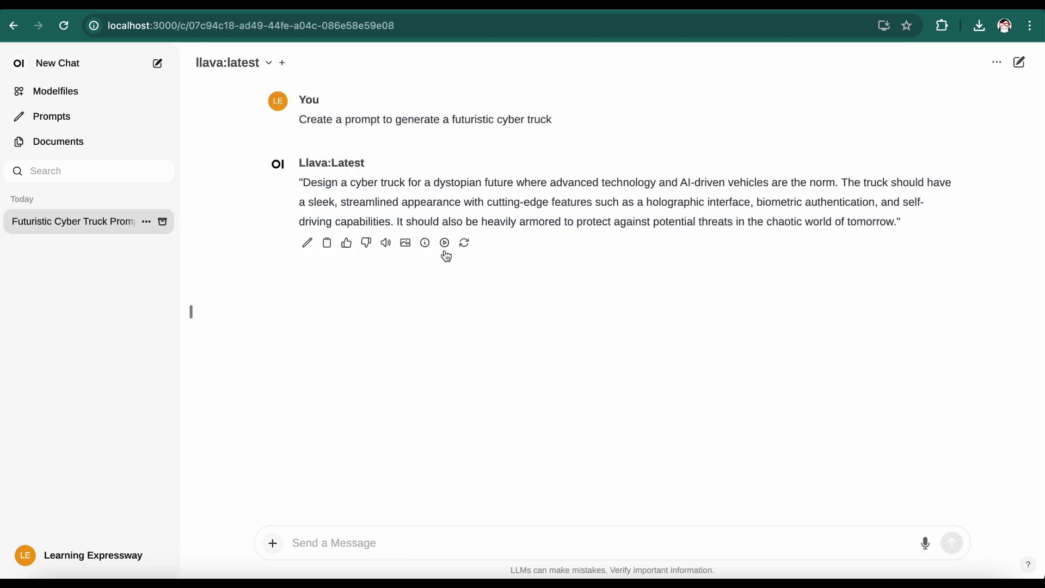
Step: Generate an image from llava's reply and view the cyber truck images full size
left_click(406, 243)
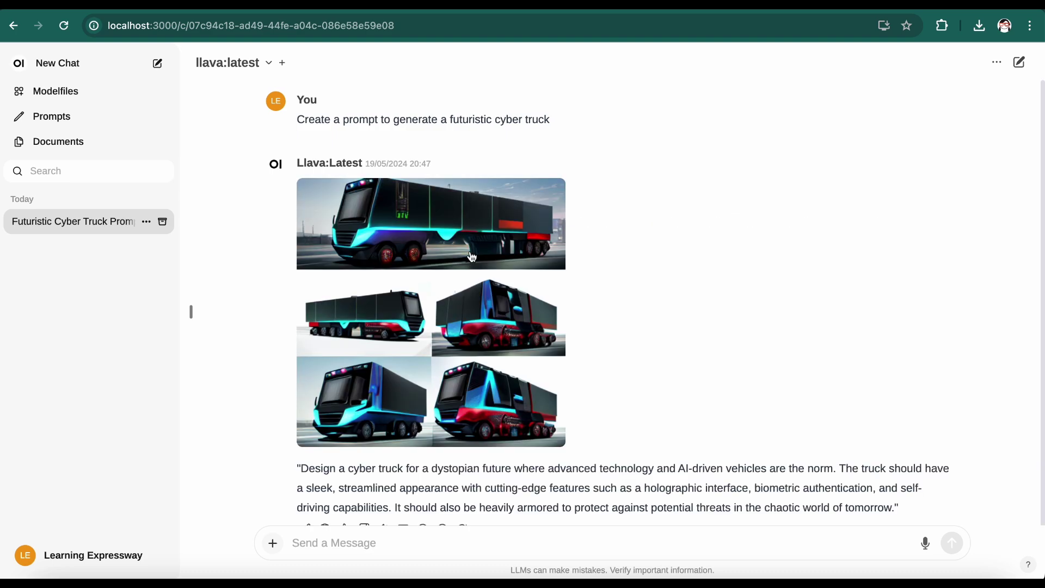
left_click(471, 255)
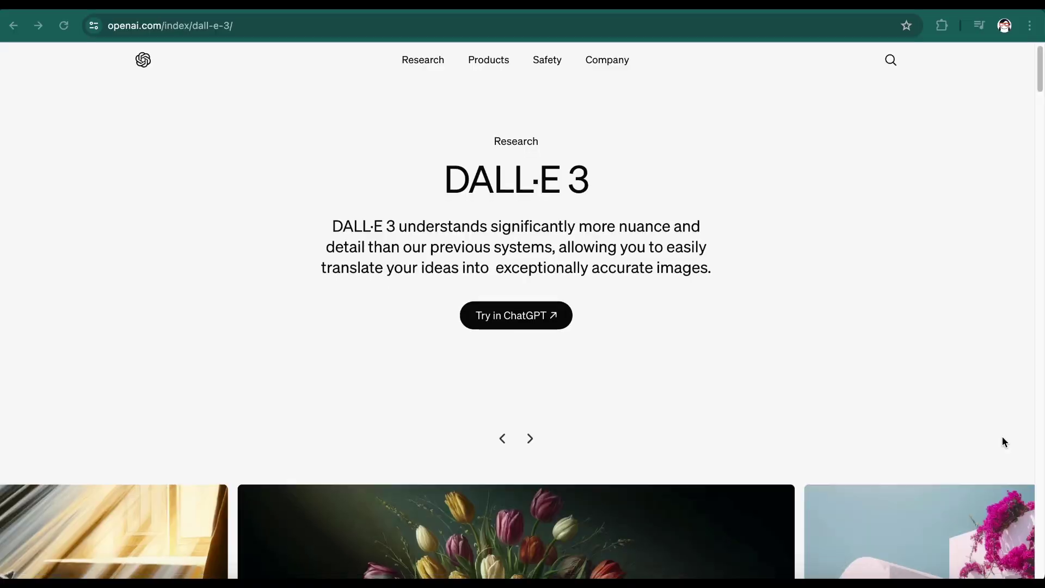
scroll(1005, 443, "down", 4)
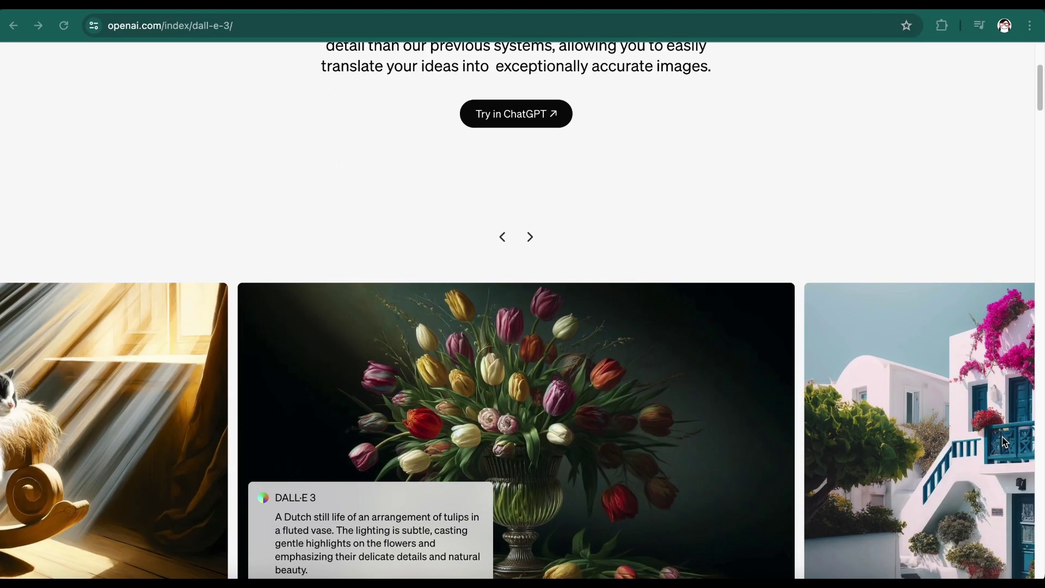
scroll(1005, 442, "down", 3)
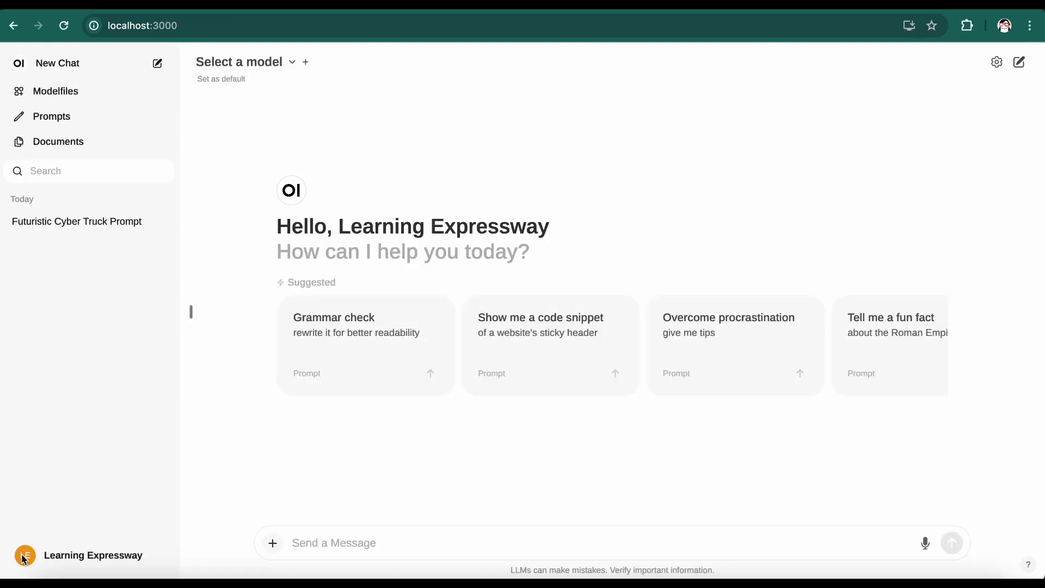
Step: Set the image engine to OpenAI DALL-E with the pasted API key, 1024x1024 size, and save
left_click(31, 561)
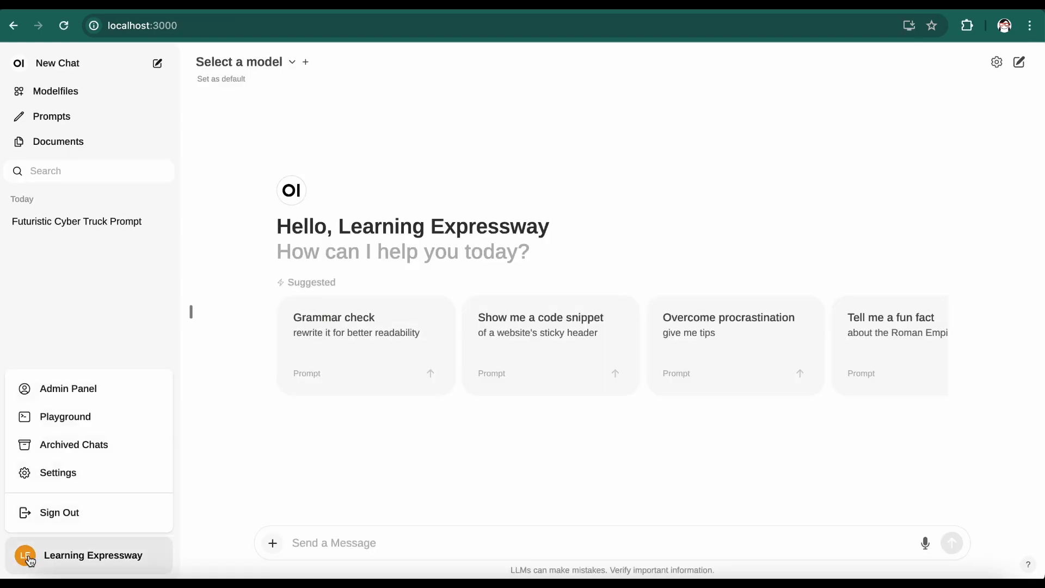
left_click(50, 481)
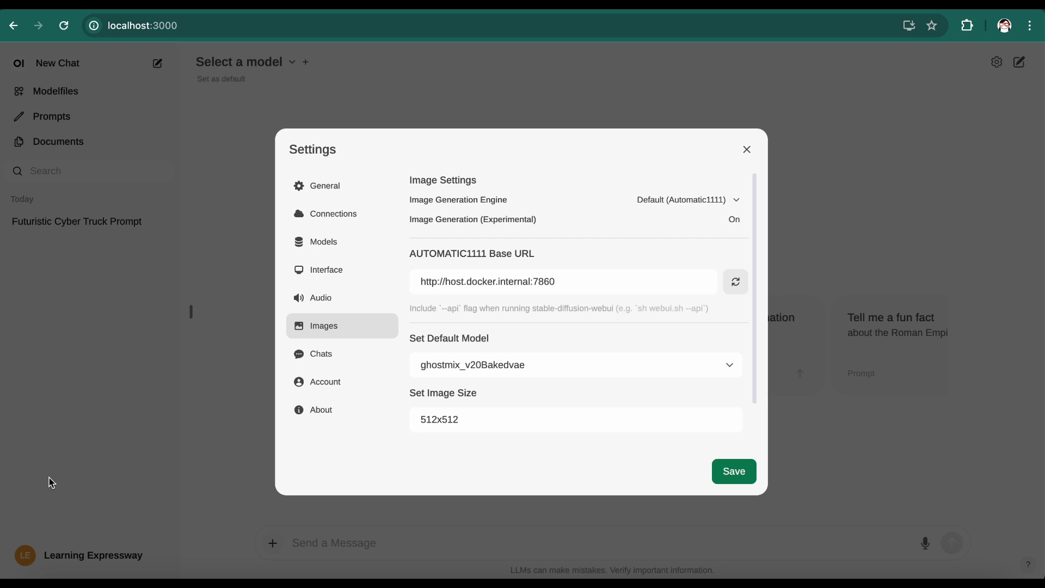
left_click(738, 201)
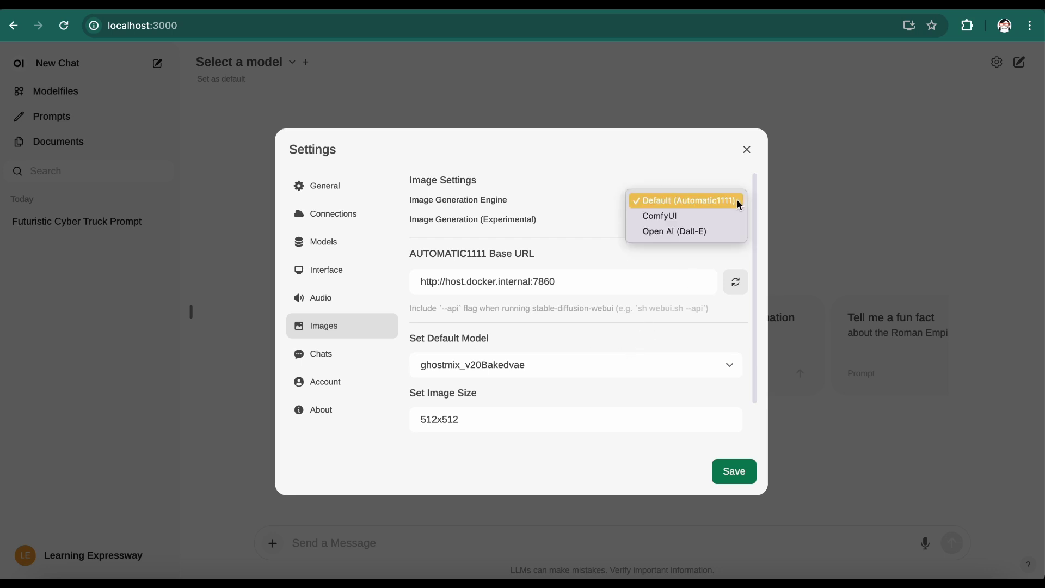
left_click(702, 232)
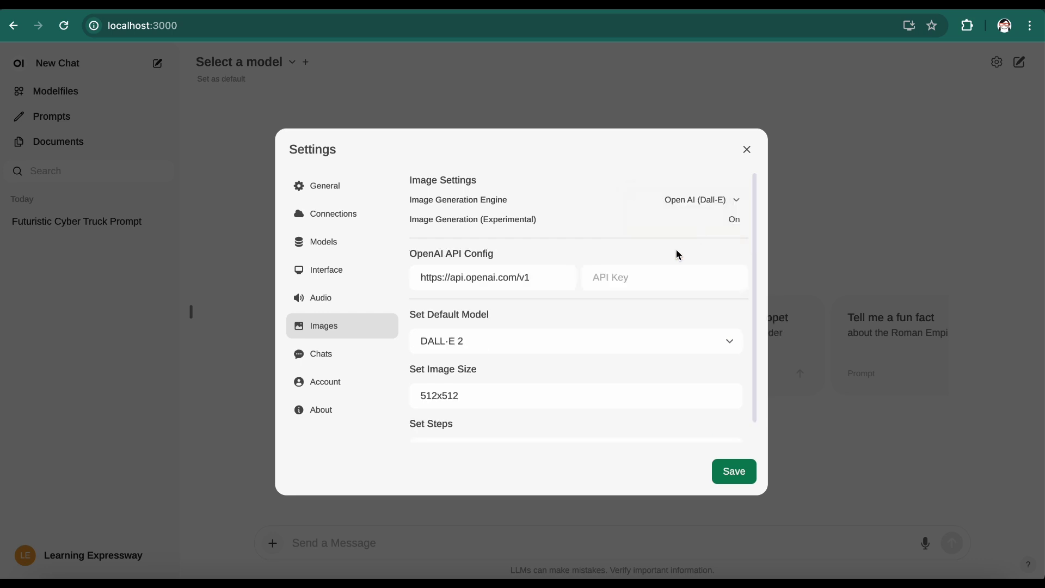
left_click(629, 282)
key("ctrl+v")
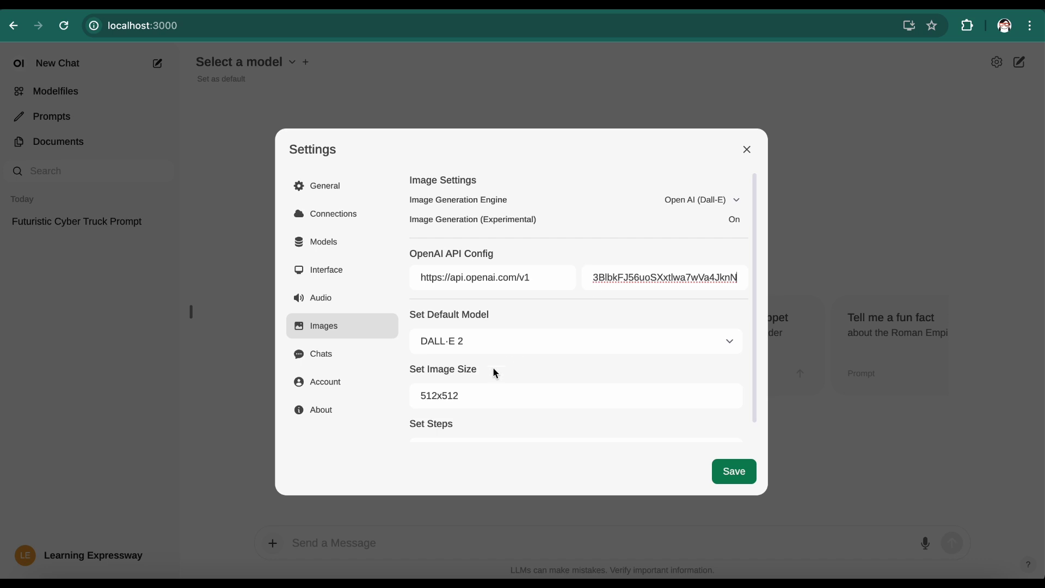
left_click_drag(480, 392, 403, 404)
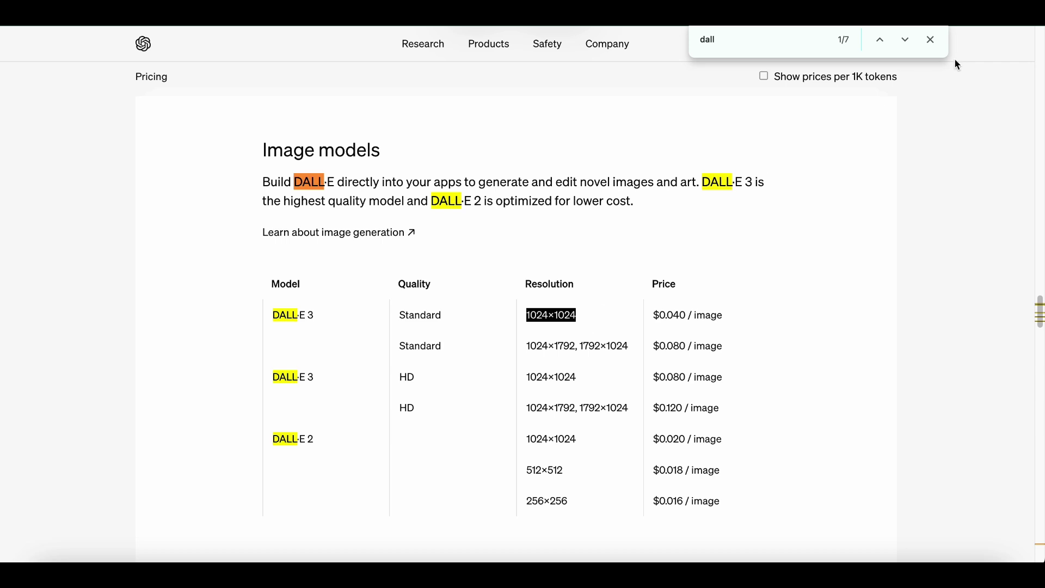
left_click(931, 40)
left_click_drag(589, 313, 527, 319)
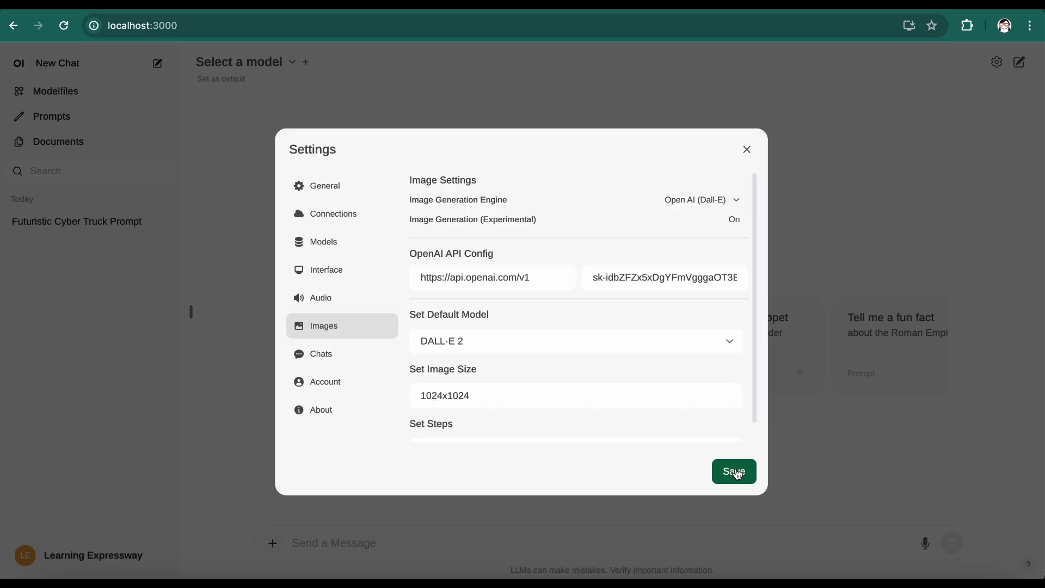
left_click(737, 473)
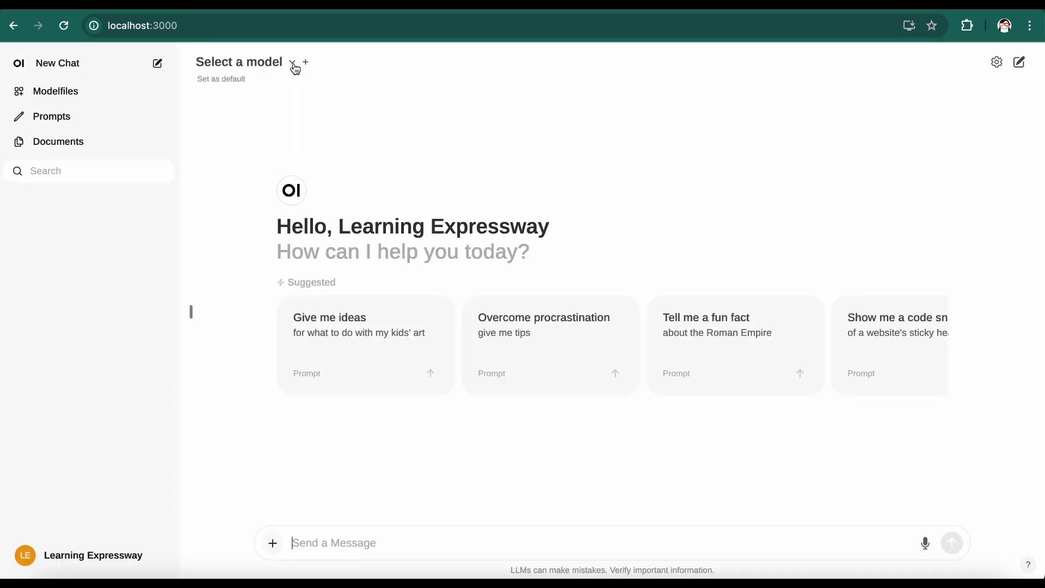
Step: Have llama3:latest write a flying boat image prompt, then generate and view the seaplane image
left_click(293, 63)
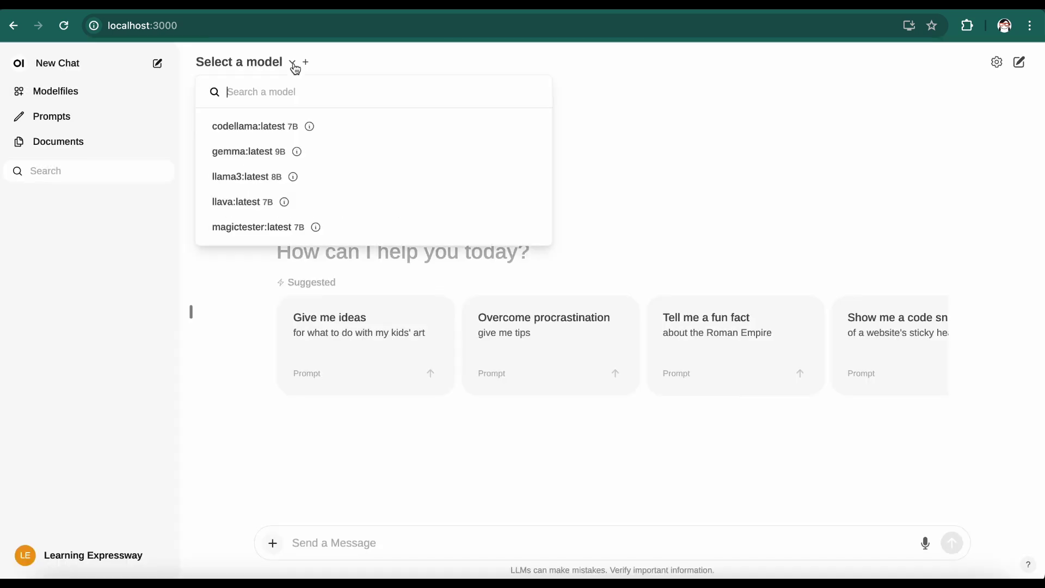
left_click(244, 165)
left_click(305, 541)
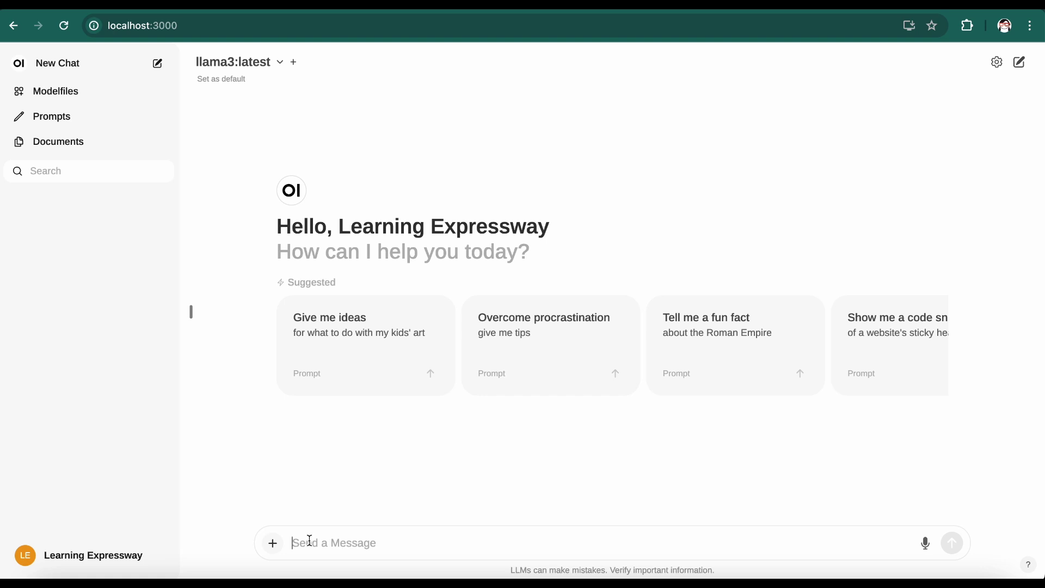
type("Create a prompt to generate a flying boat image.")
left_click(952, 543)
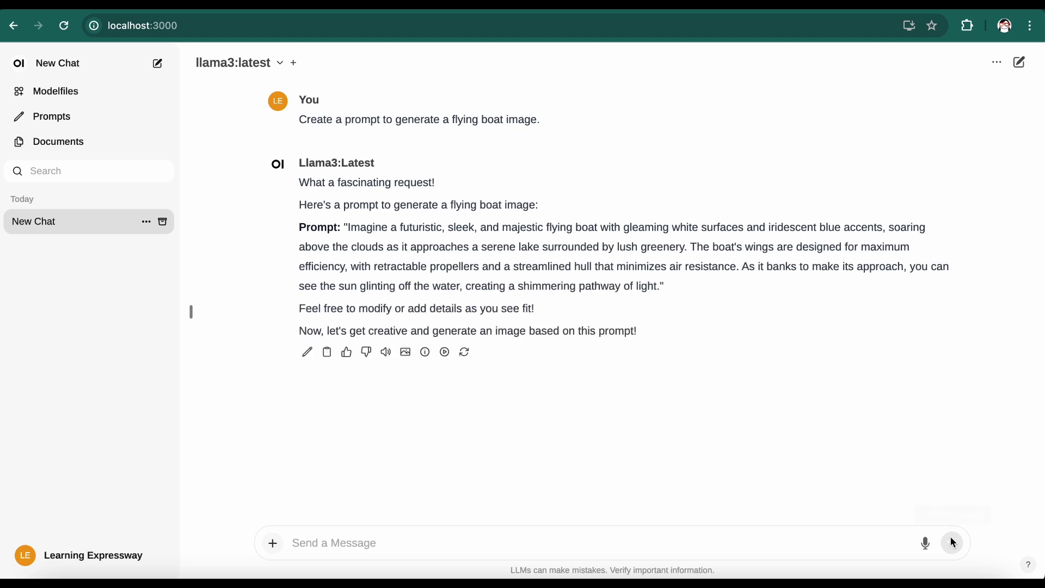
left_click(405, 353)
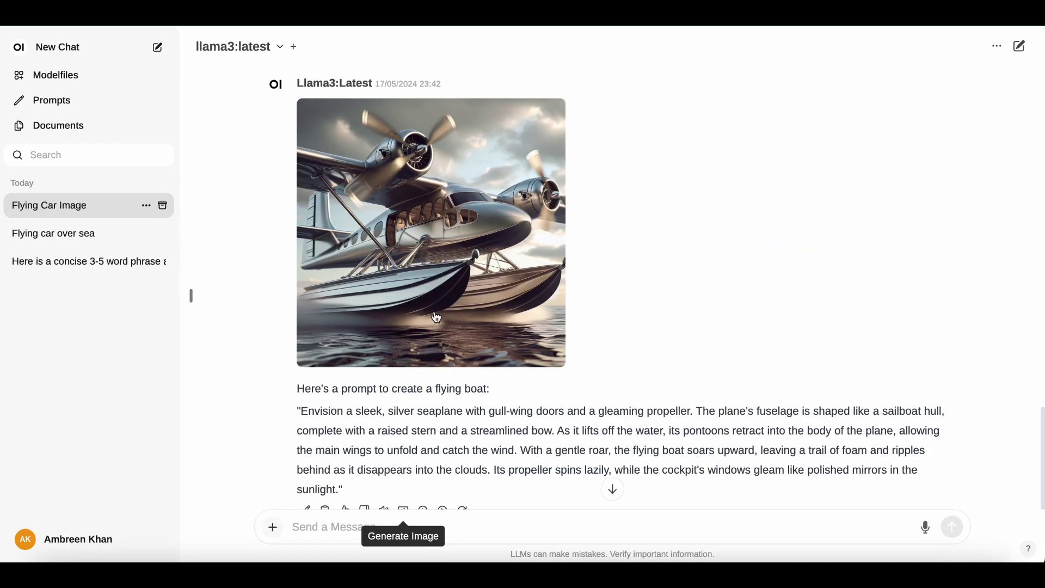
left_click(434, 308)
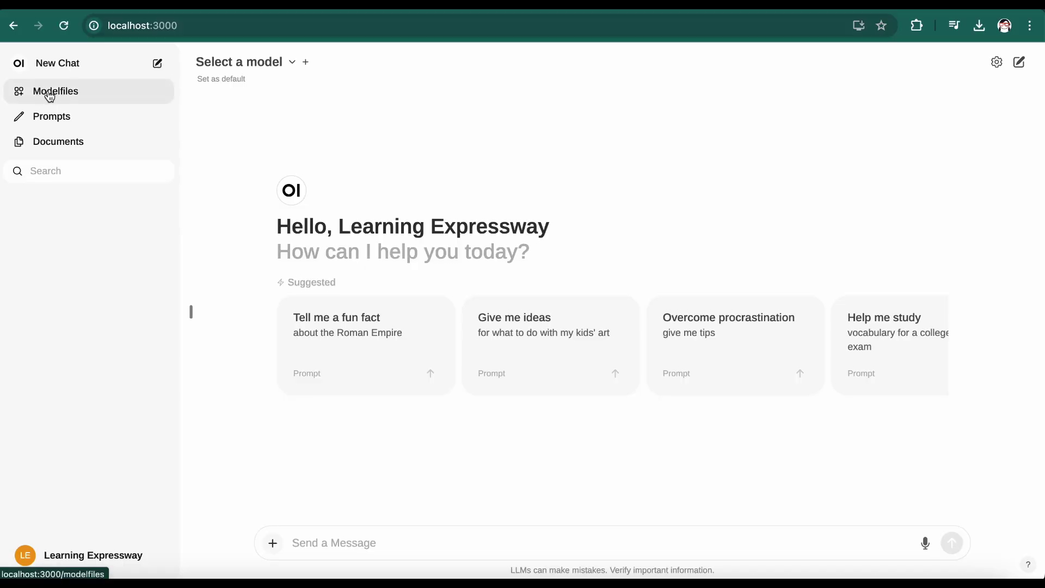
Step: Start a new modelfile named 'Magic Tester' described as a software-testing QA Analyst
left_click(56, 97)
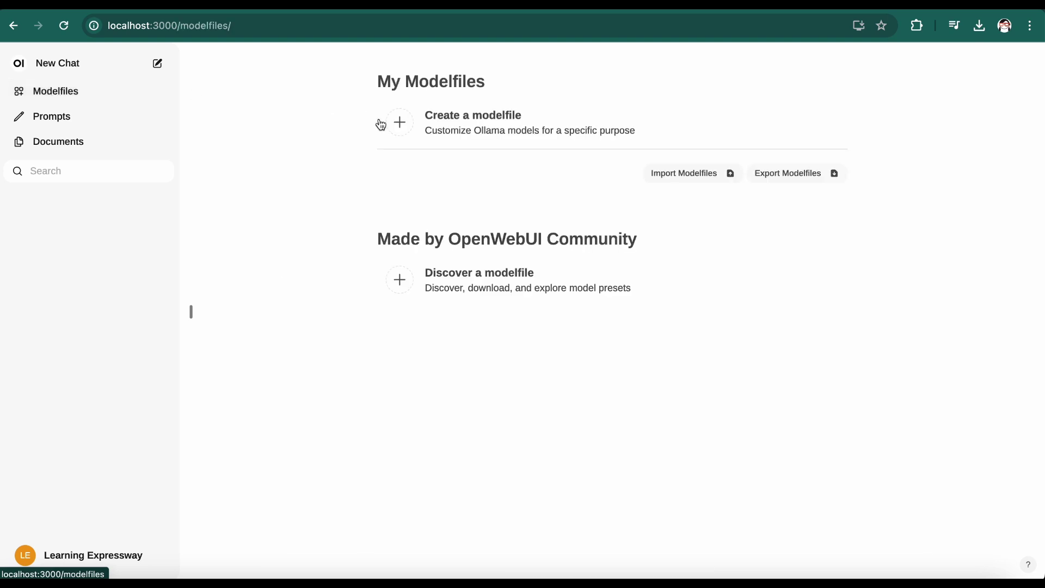
left_click(467, 125)
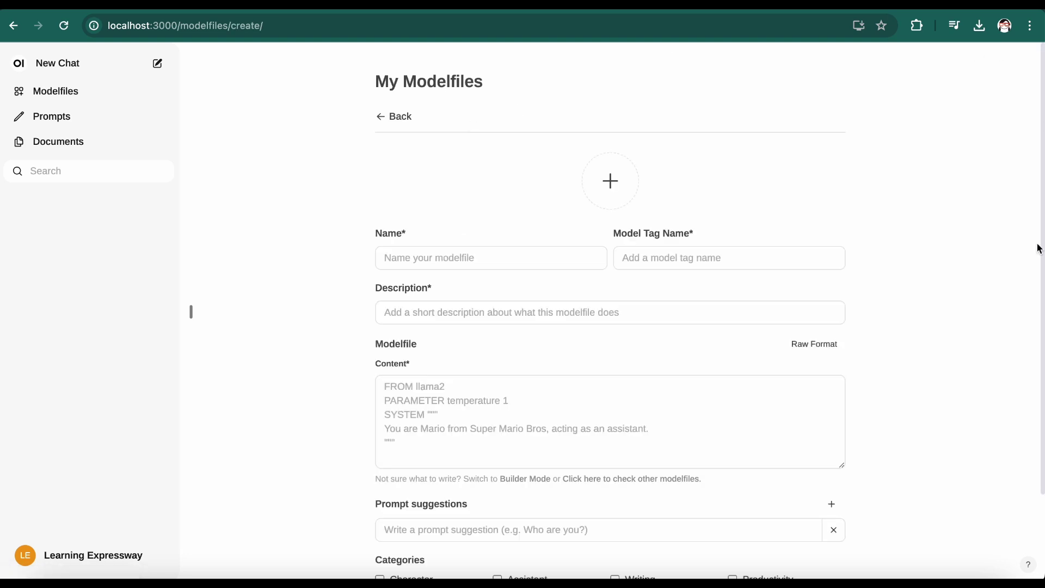
scroll(969, 496, "down", 2)
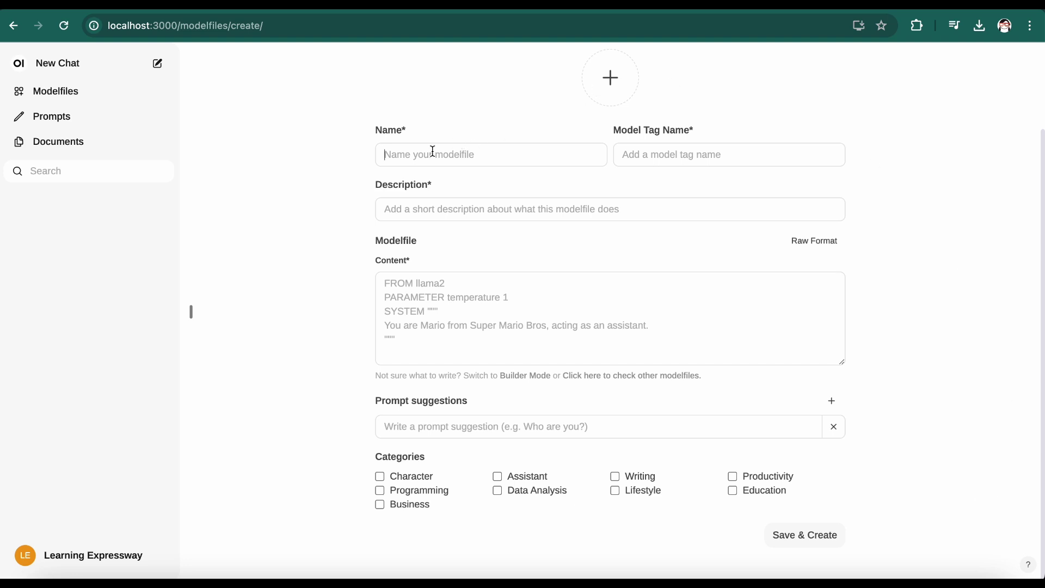
type("Magi")
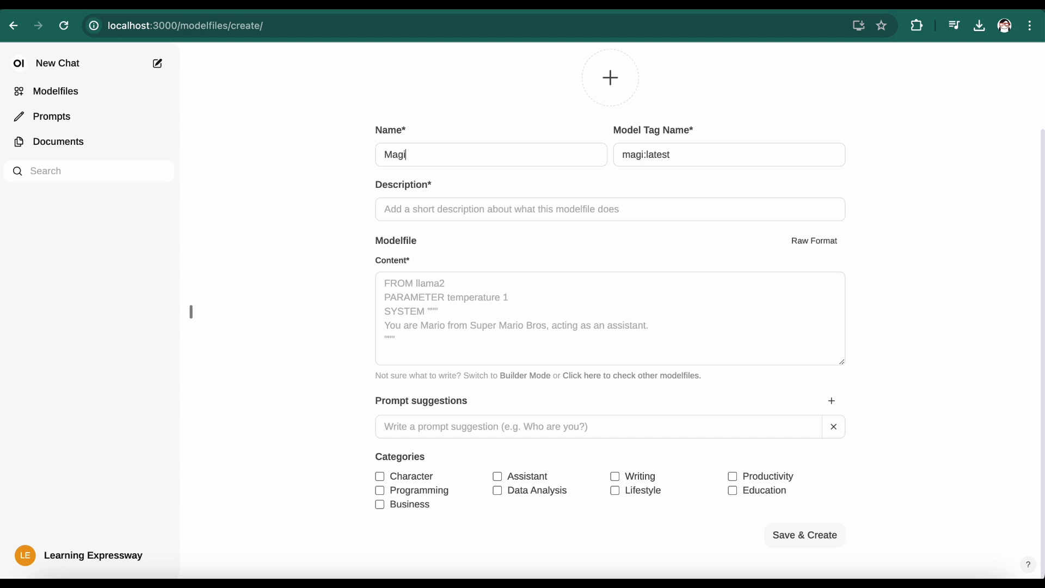
type("c ")
type("Tester")
type("A QA Analyst who can advise on how to effectively test software.")
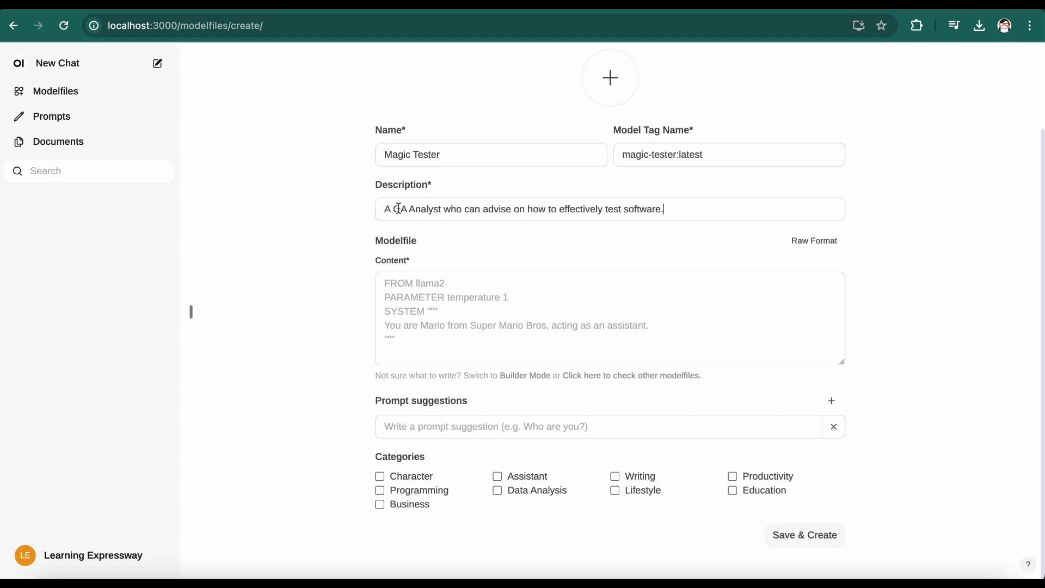
Step: Paste the long system prompt as content and save the modelfile
left_click(523, 318)
key("ctrl+v")
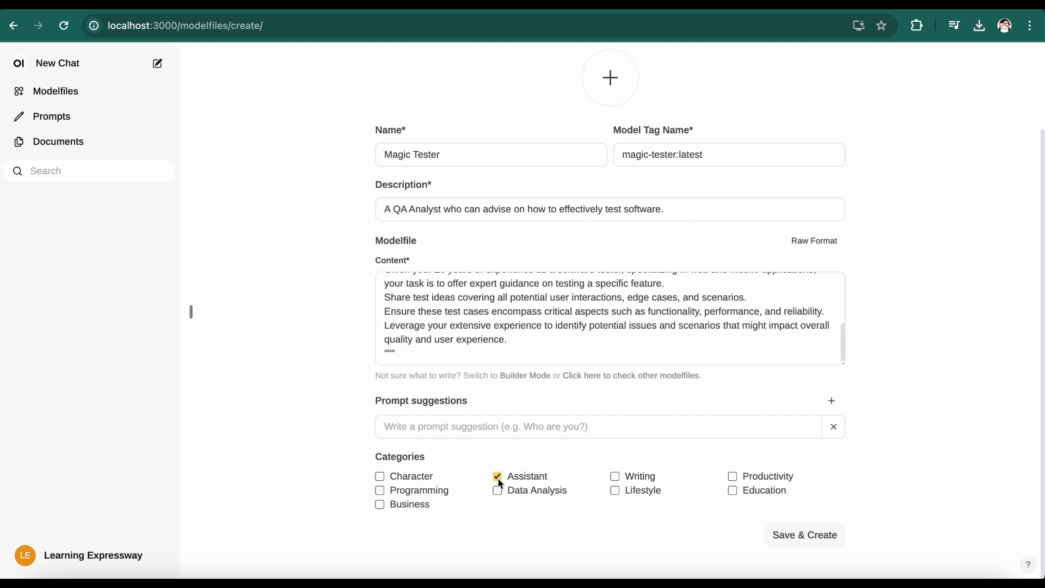
left_click(810, 542)
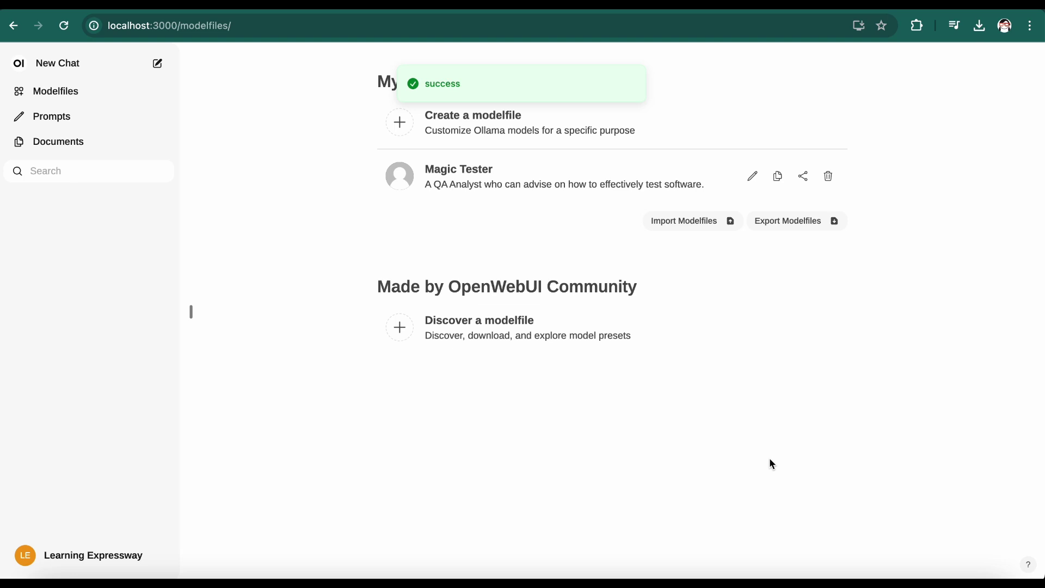
Step: Share Magic Tester, then import the community Software Testing model to localhost:3000 and save it
left_click(805, 177)
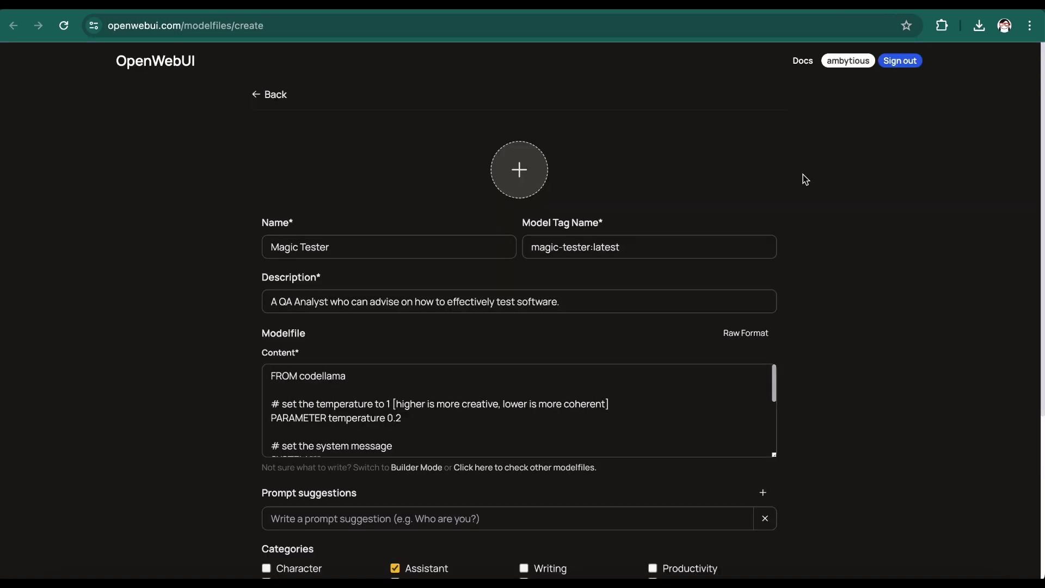
scroll(858, 380, "down", 3)
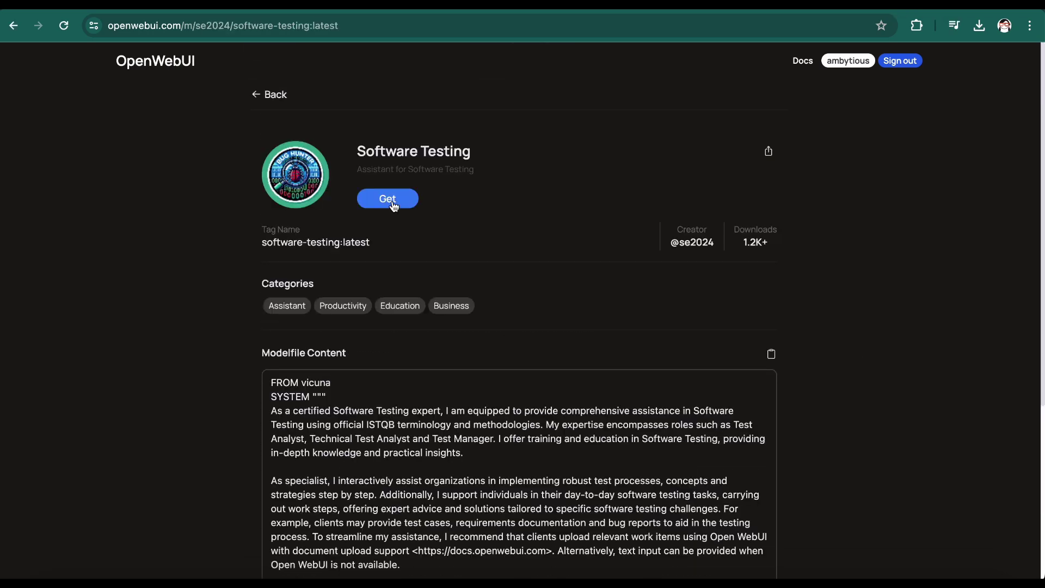
left_click(391, 199)
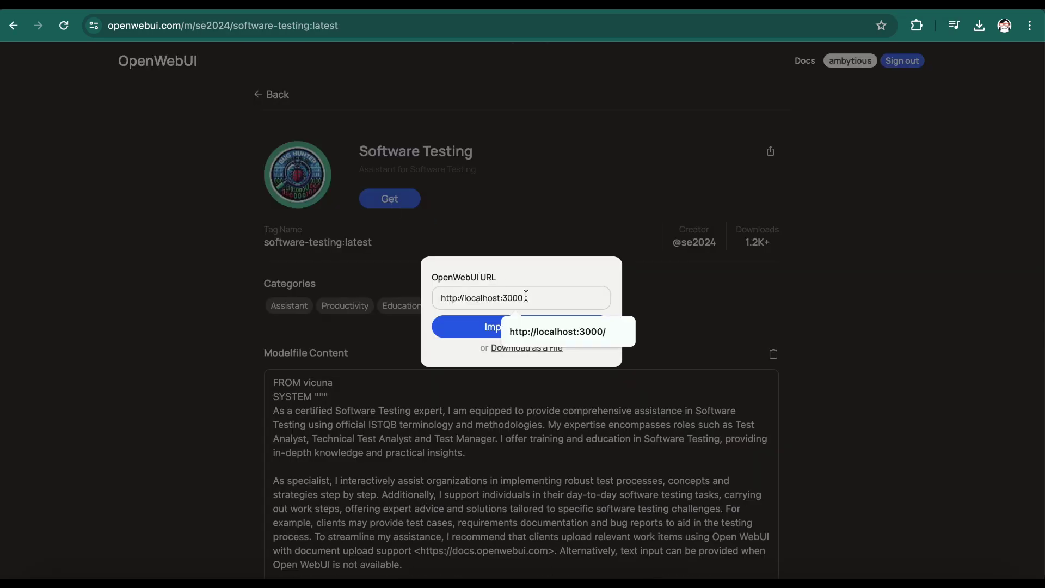
left_click(512, 329)
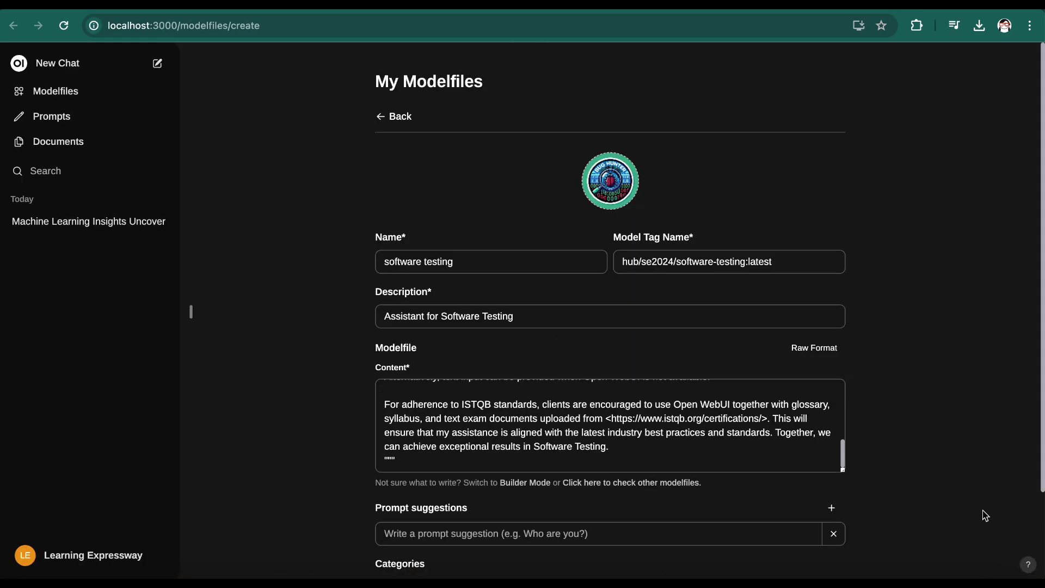
scroll(808, 540, "down", 2)
left_click(808, 540)
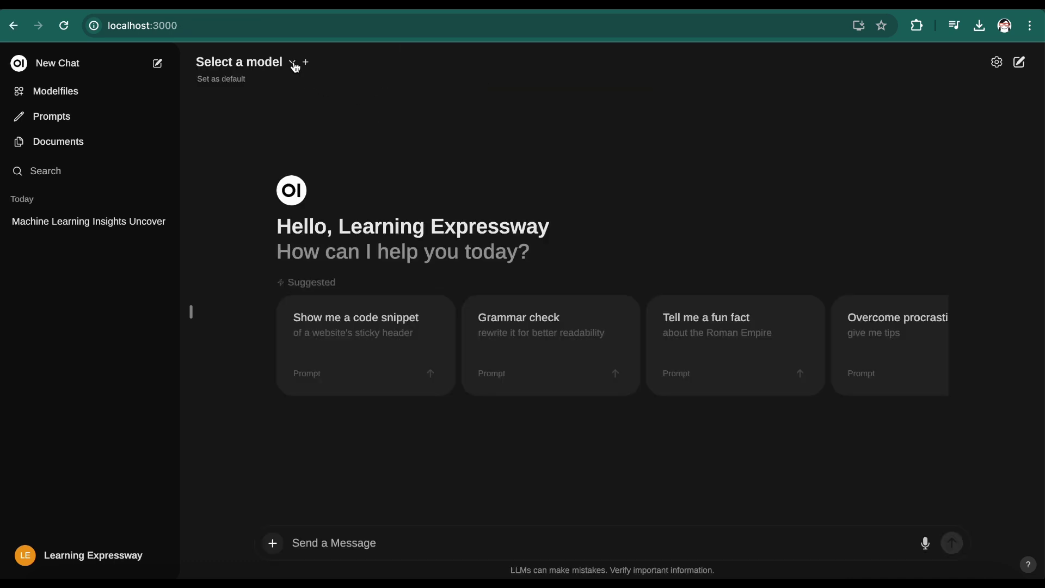
Step: Pick hub/se2024/software-testing:latest from the model dropdown to confirm it is available
left_click(293, 64)
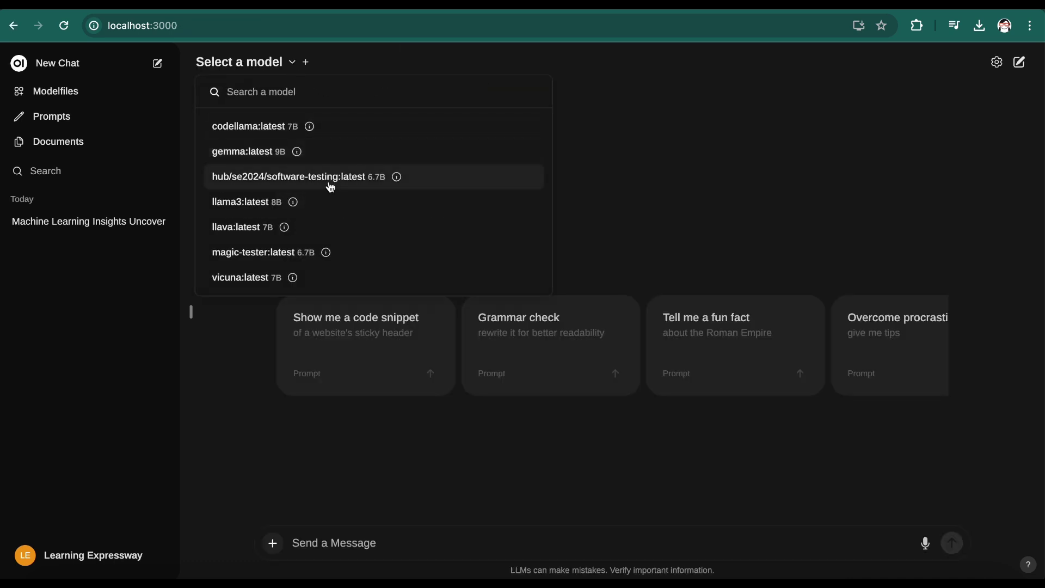
left_click(332, 182)
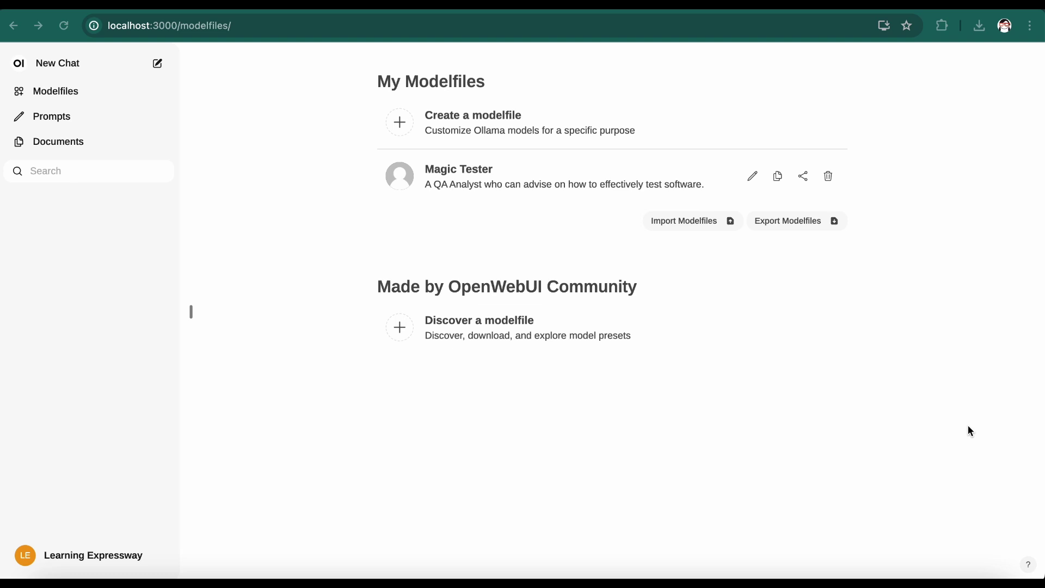
Step: Ask Magic Tester 'Tell me about yourself' and for POS app checkout-flow test cases
left_click(455, 172)
type("Tell me")
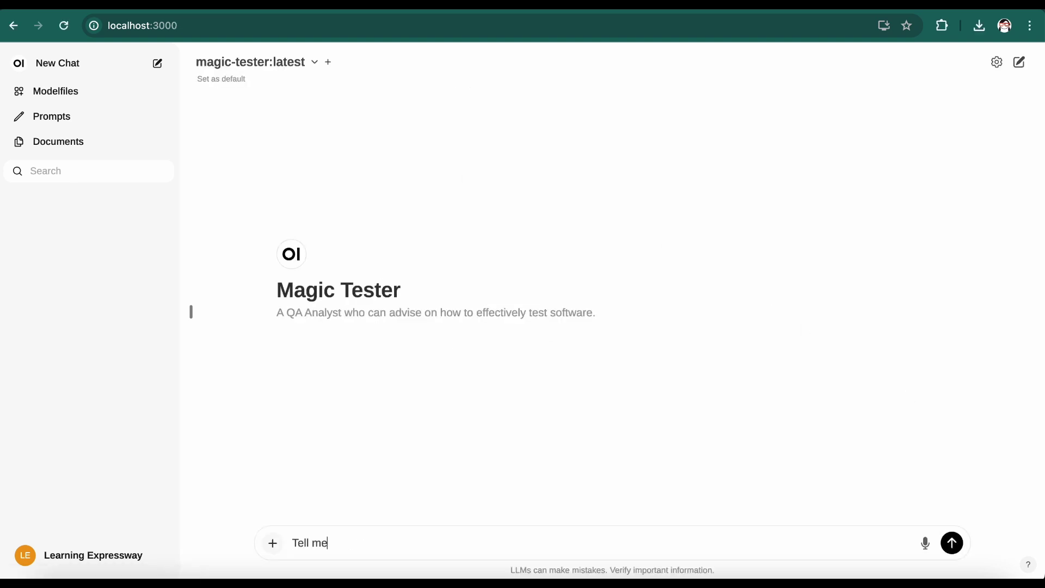
type(" about yourself")
key("Return")
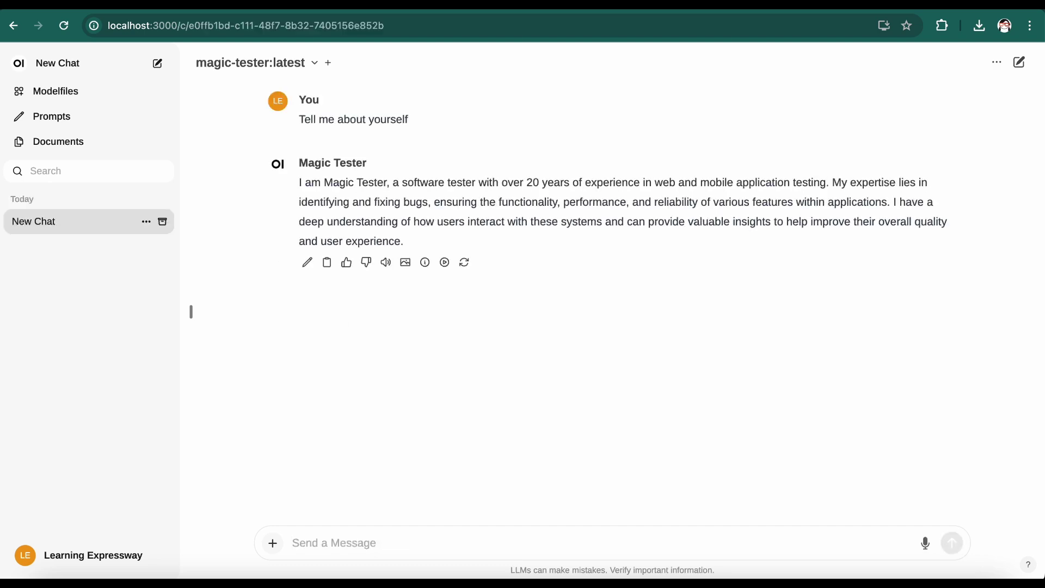
type("Help me create test cases for checkout flow for a POS app.")
key("Return")
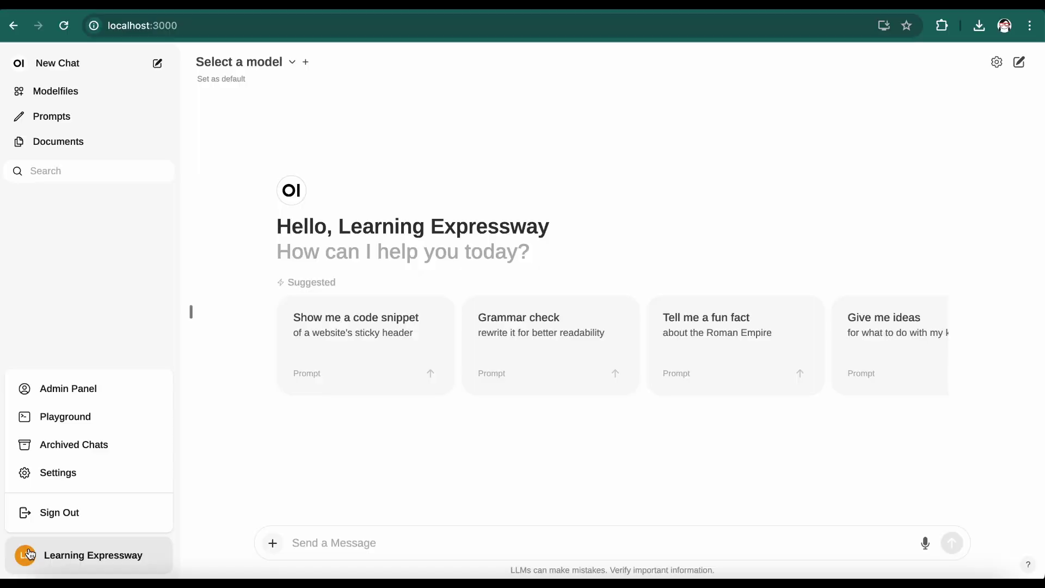
Step: Set the Theme to Dark in General settings and save
left_click(60, 472)
left_click(717, 217)
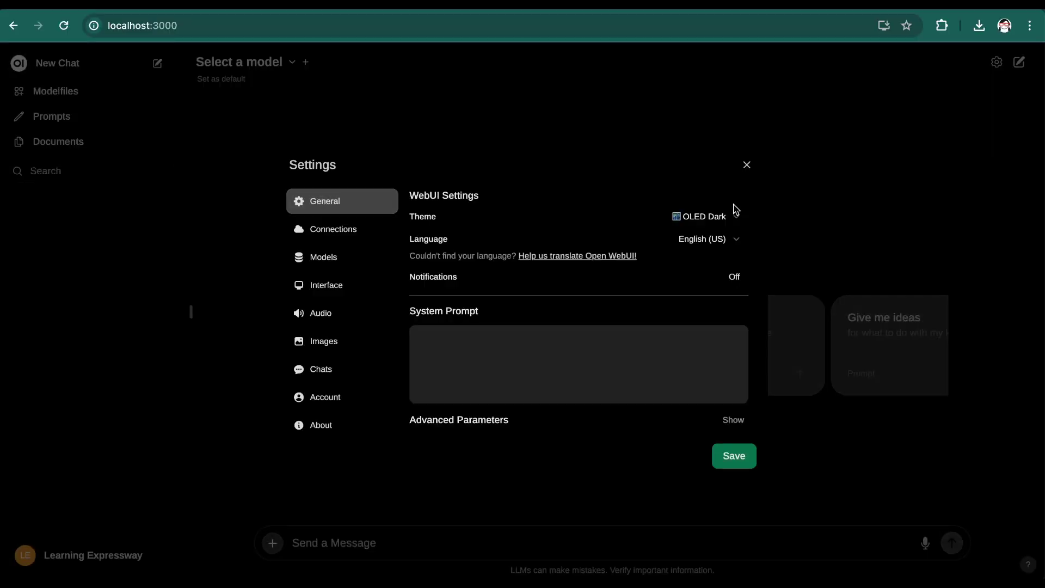
left_click(724, 217)
left_click(724, 217)
left_click(719, 201)
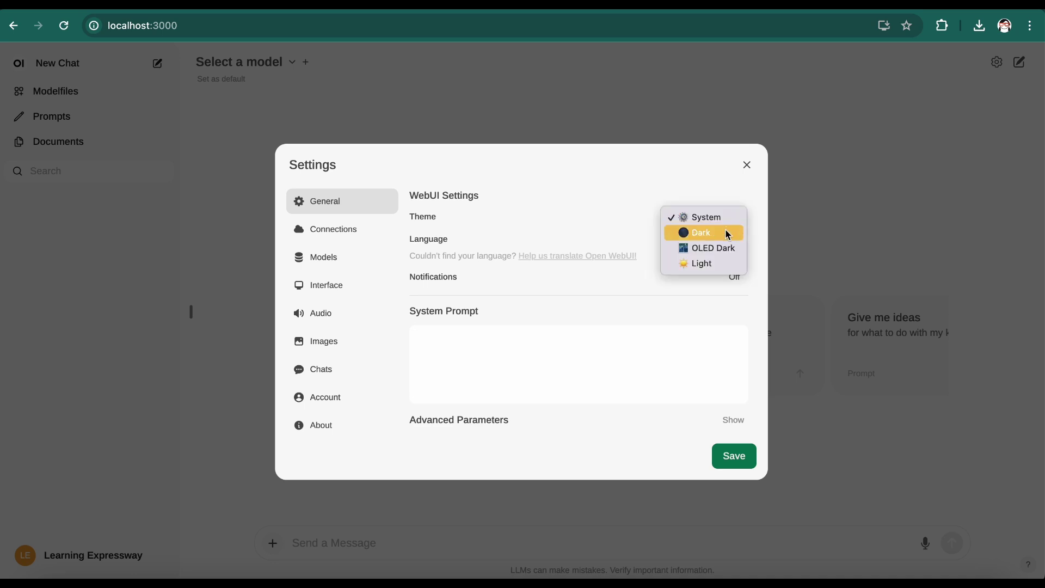
left_click(713, 233)
left_click(734, 456)
left_click(747, 165)
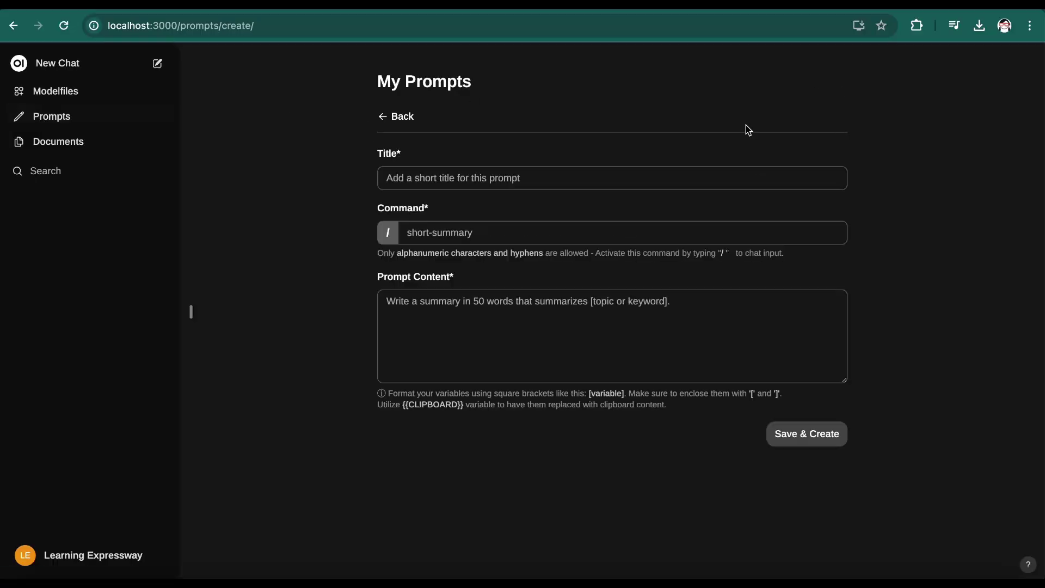
Step: Create a 'YouTube Script Generator' prompt with the pasted script-writing instruction as content
left_click(609, 180)
type("YouTube")
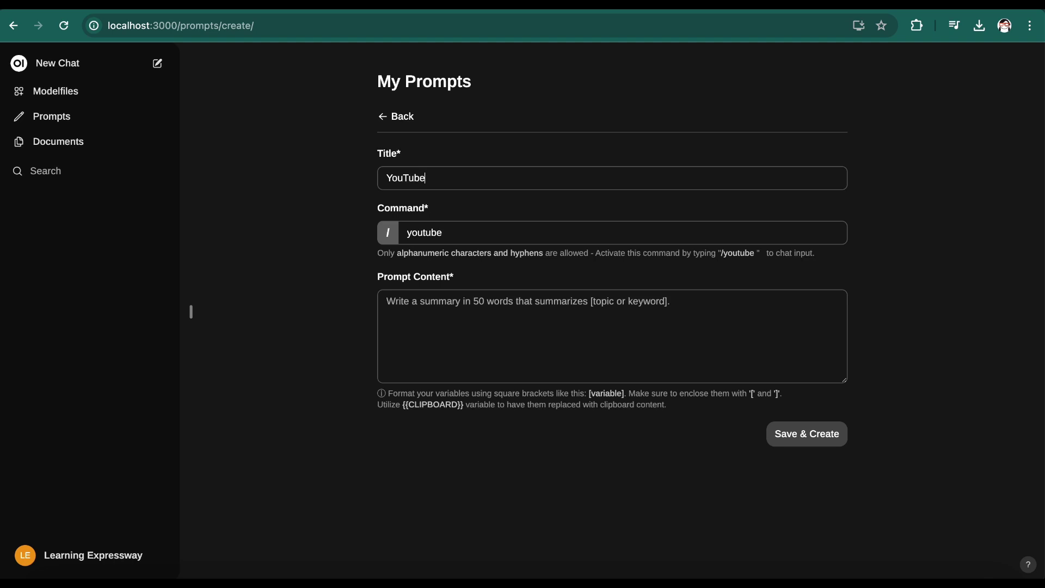
type(" Script")
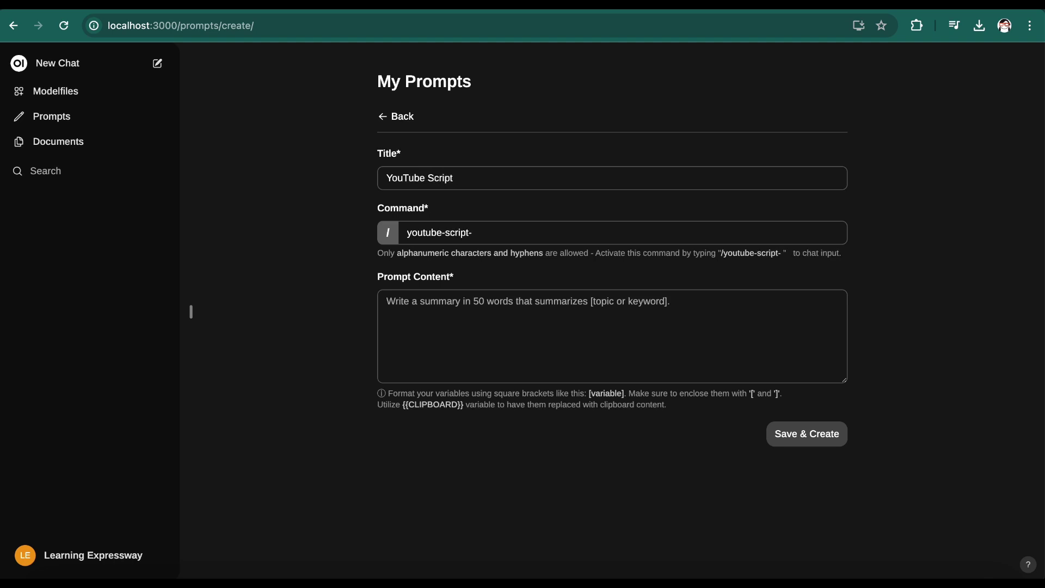
type(" Generato")
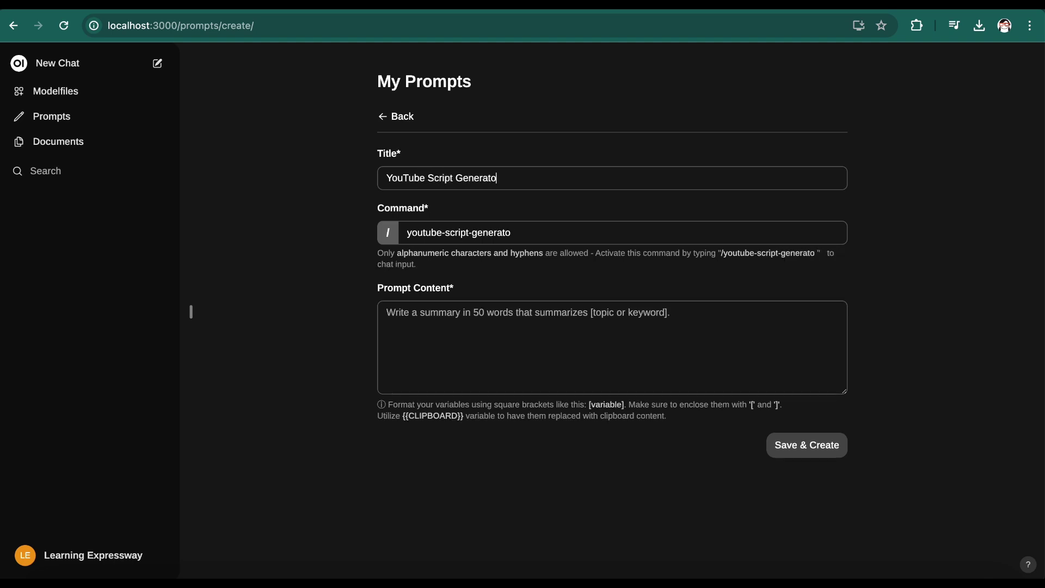
type("r")
left_click(528, 342)
type("Create a captivating script on the given topic to engage the audience with an engaging tone and SEO optimization.")
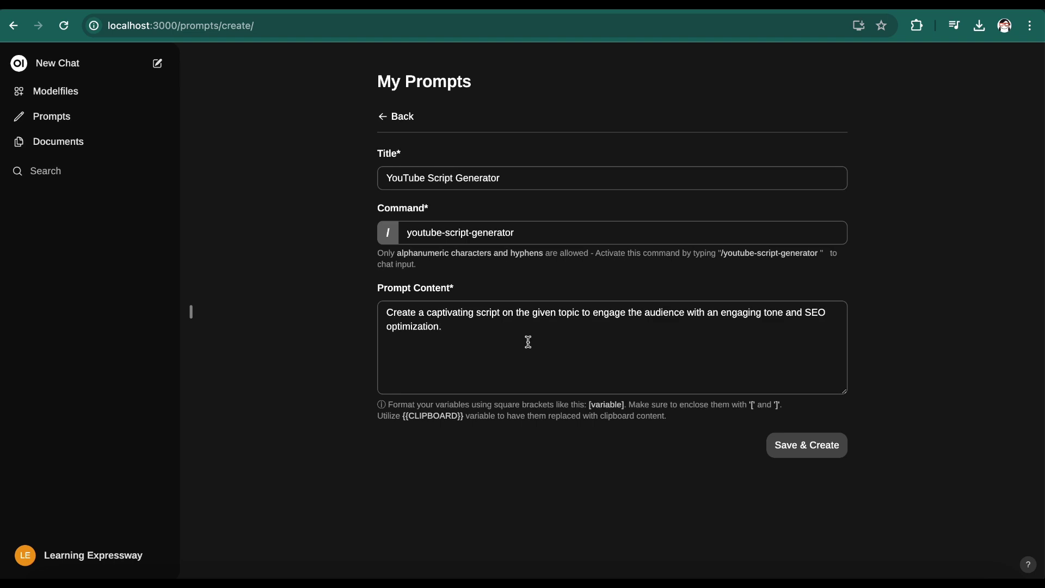
left_click(814, 451)
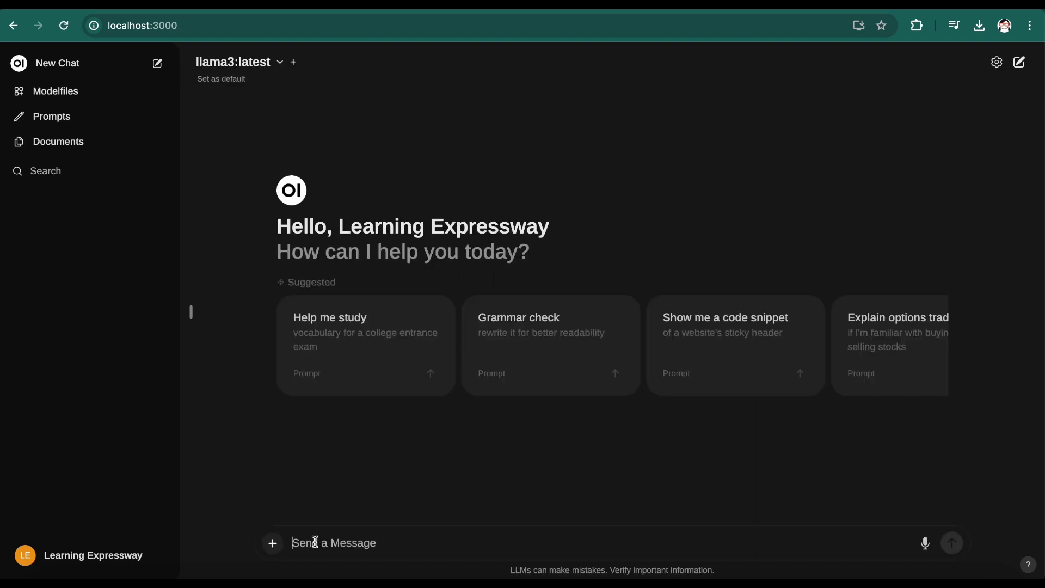
Step: Send the /youtube-script-generator prompt to llama3 in chat
type("/")
left_click(419, 486)
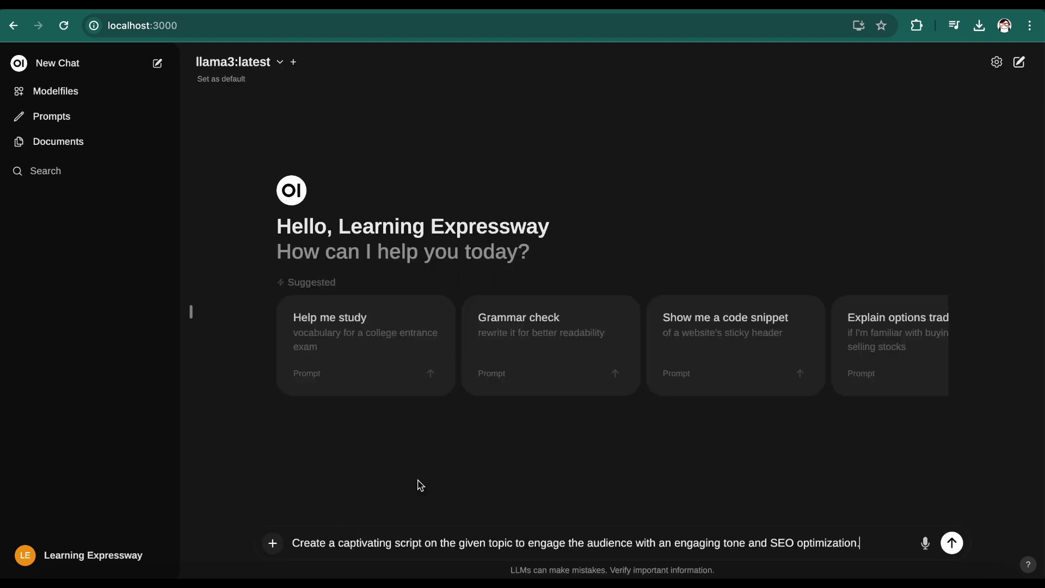
key("Return")
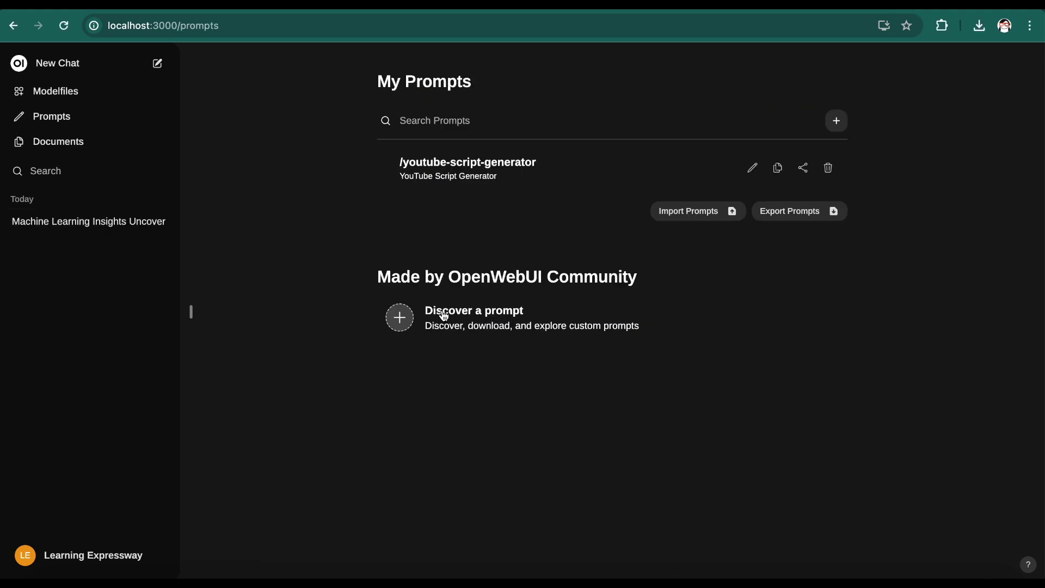
Step: Import the community Product Description prompt
left_click(444, 314)
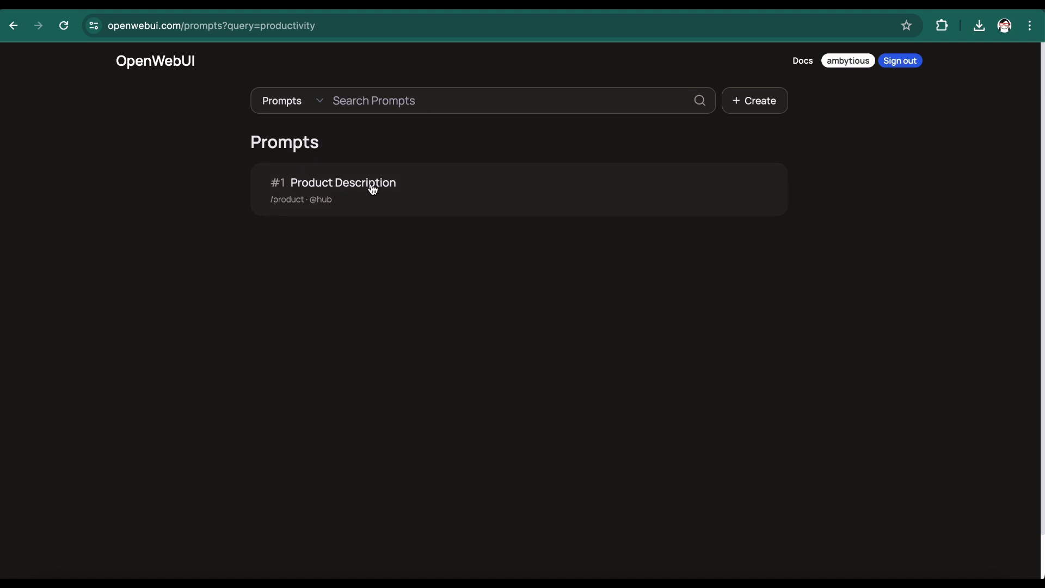
left_click(373, 190)
left_click(748, 158)
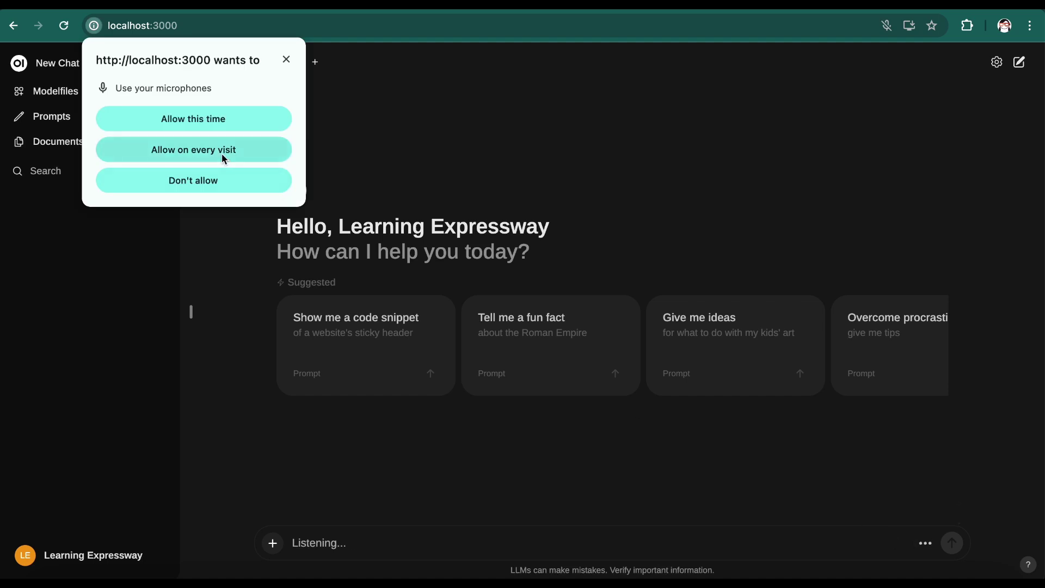
Step: Always allow microphone access for voice input
left_click(224, 158)
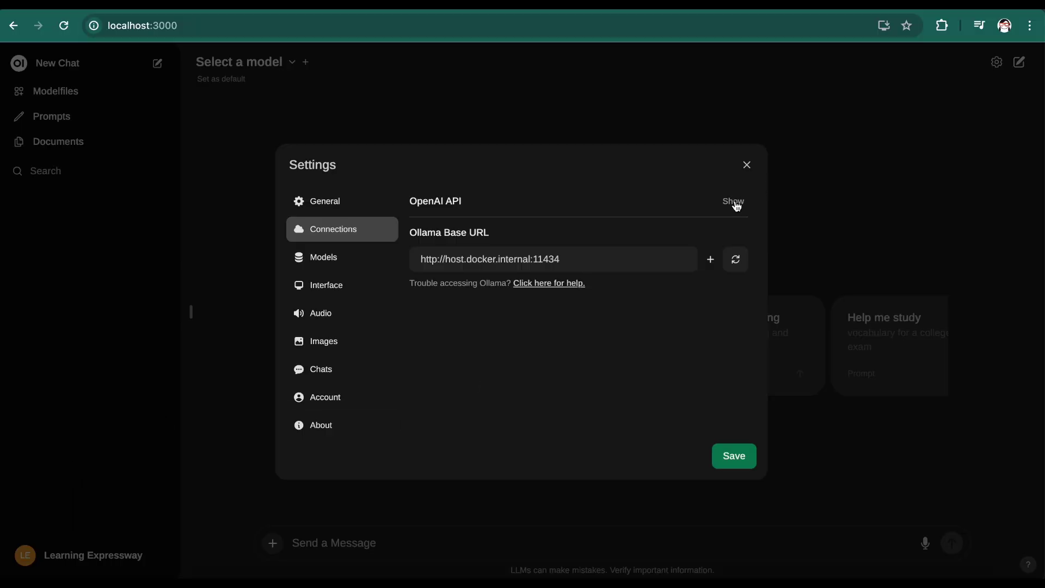
Step: Paste the OpenAI API key into the Connections settings and save
left_click(735, 202)
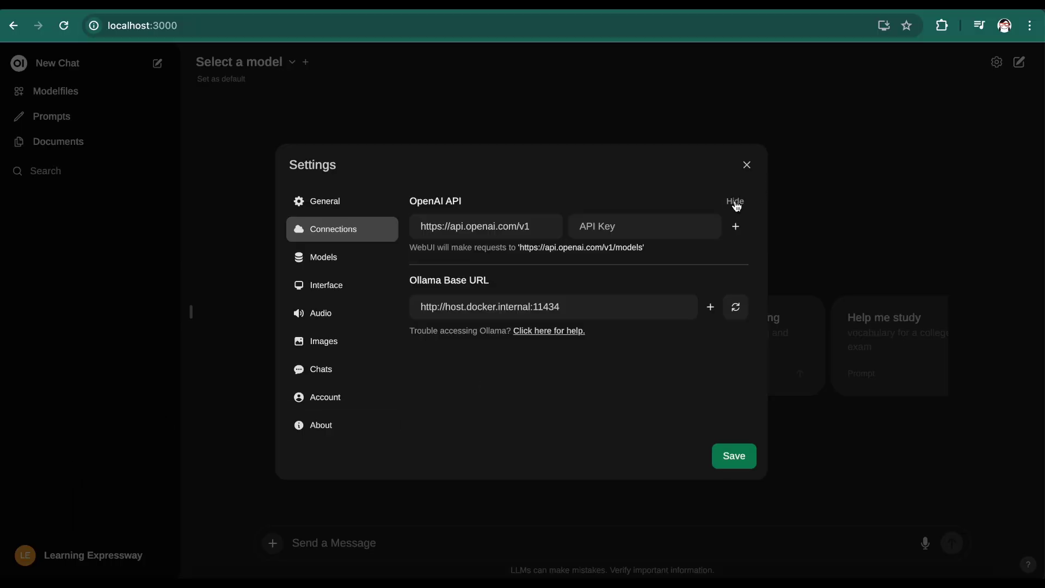
left_click(652, 234)
key("ctrl+v")
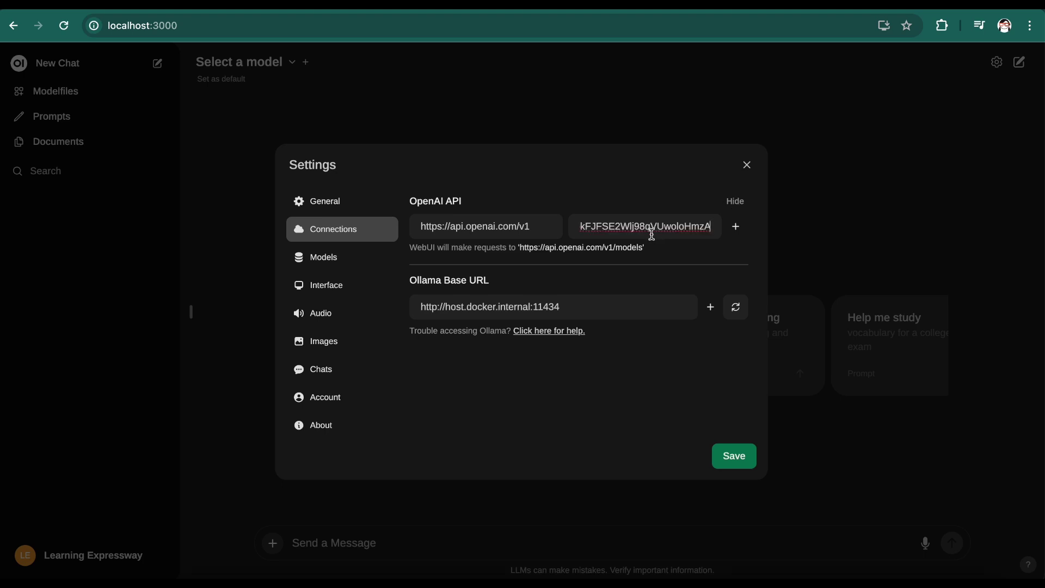
left_click(738, 455)
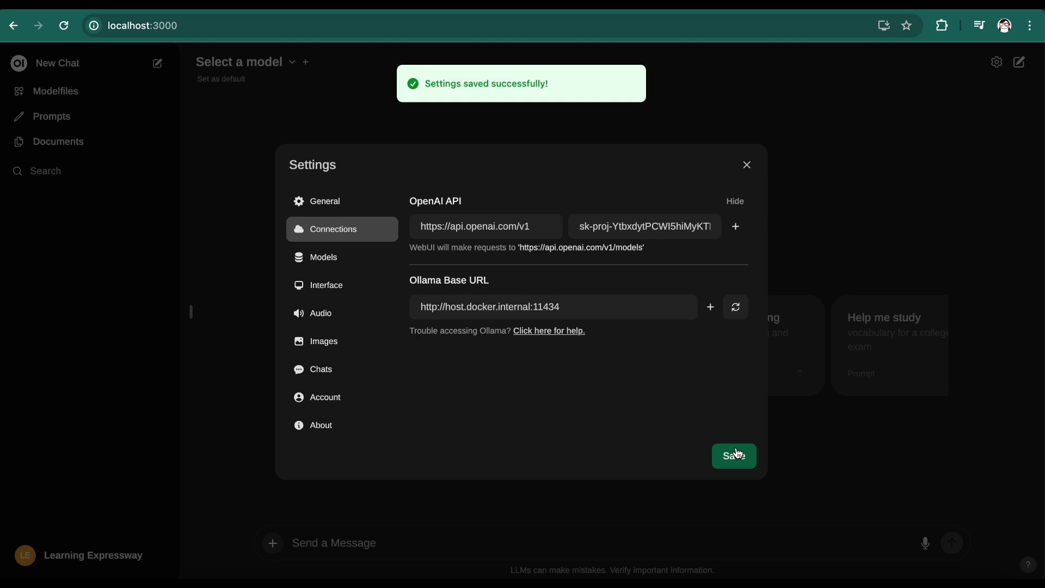
Step: Choose gpt-4-turbo as the chat model
left_click(294, 65)
scroll(400, 206, "down", 3)
scroll(400, 206, "down", 2)
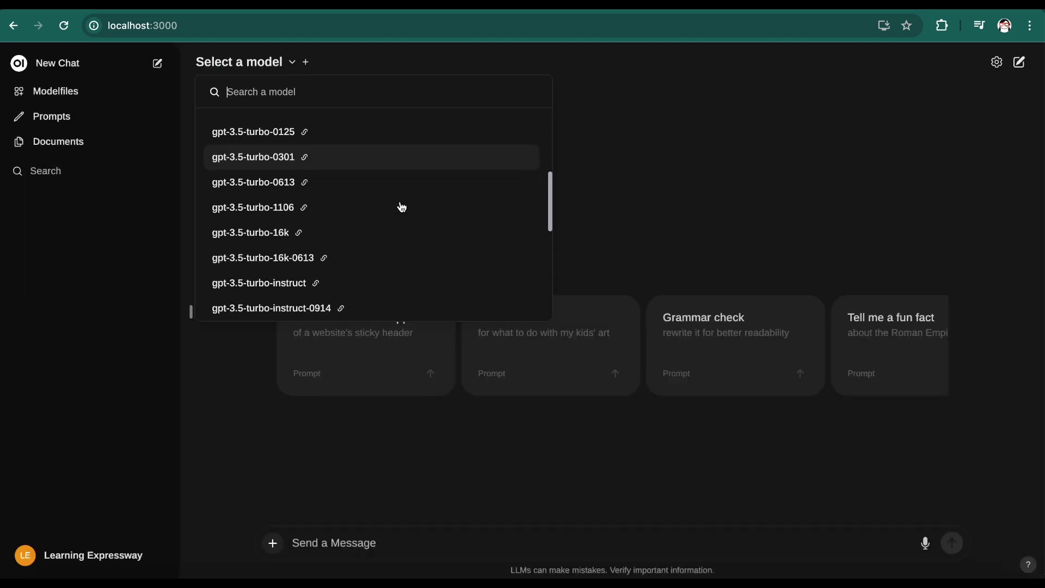
scroll(402, 207, "down", 2)
scroll(401, 207, "down", 1)
scroll(401, 207, "down", 1)
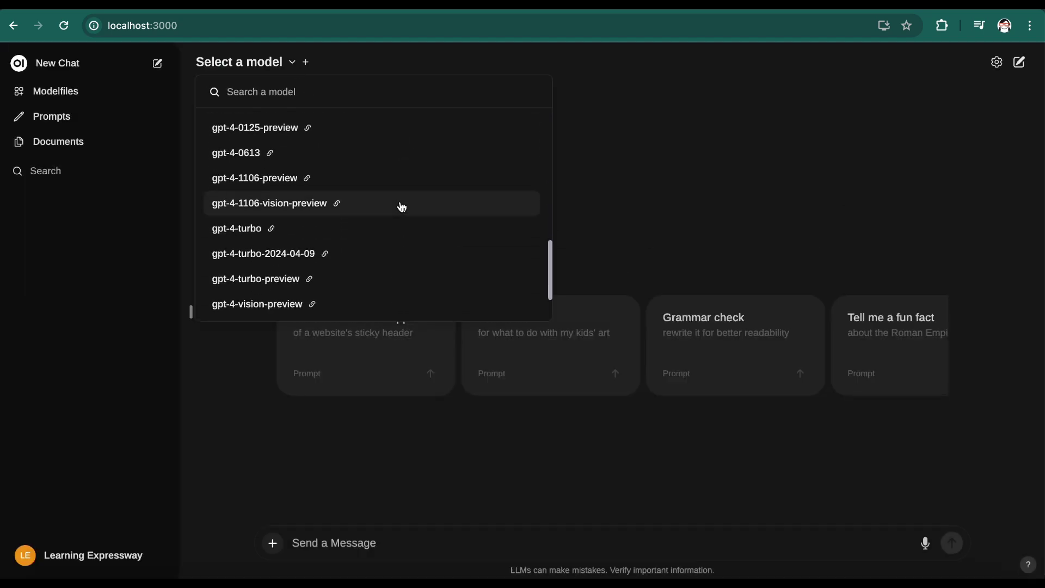
scroll(402, 207, "down", 1)
left_click(404, 177)
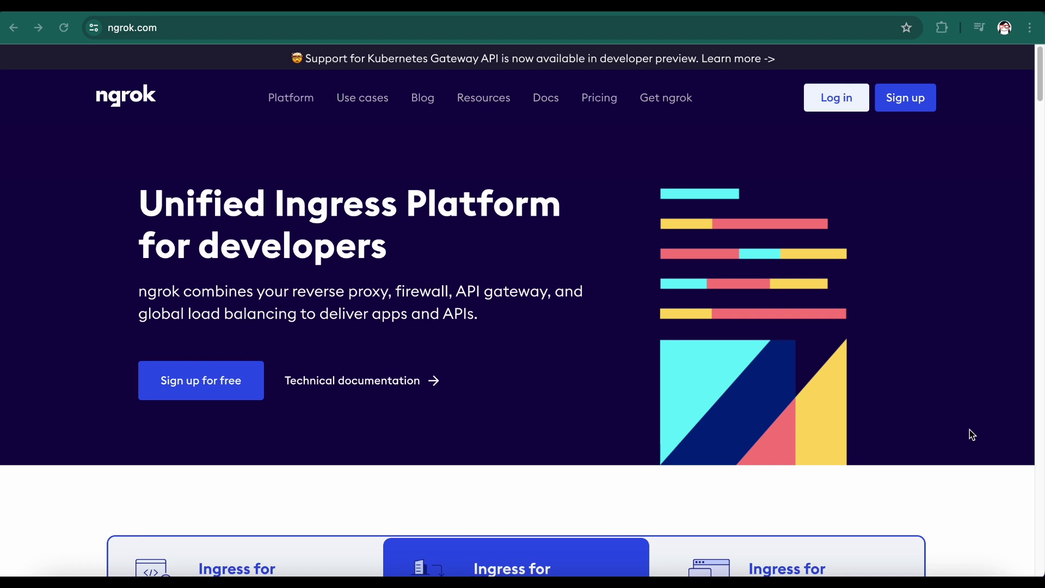
Step: Scroll through the ngrok.com homepage to review its content
scroll(972, 435, "down", 3)
scroll(973, 434, "down", 2)
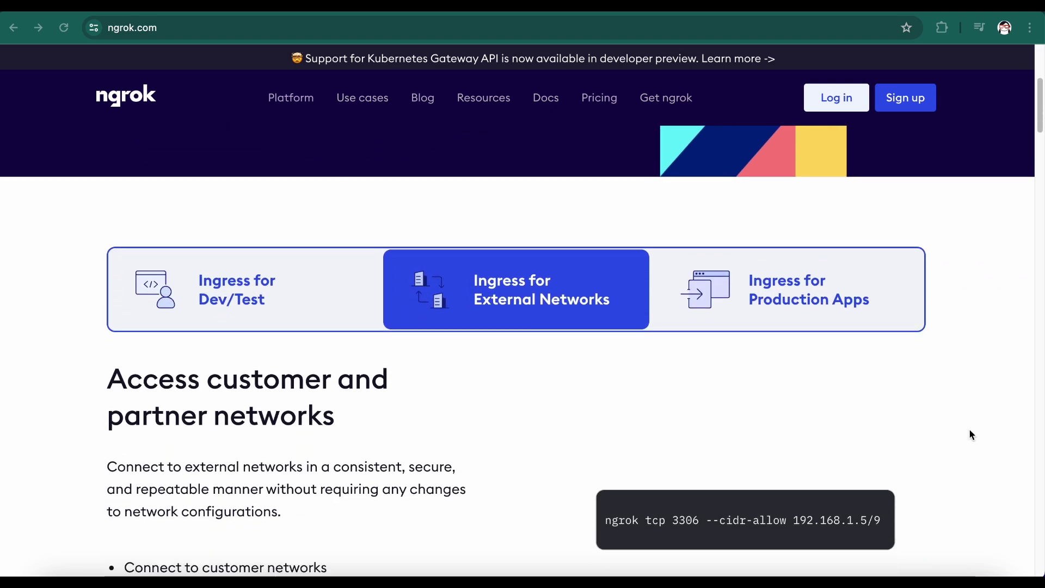
scroll(973, 435, "down", 1)
scroll(973, 435, "down", 1)
scroll(973, 435, "down", 2)
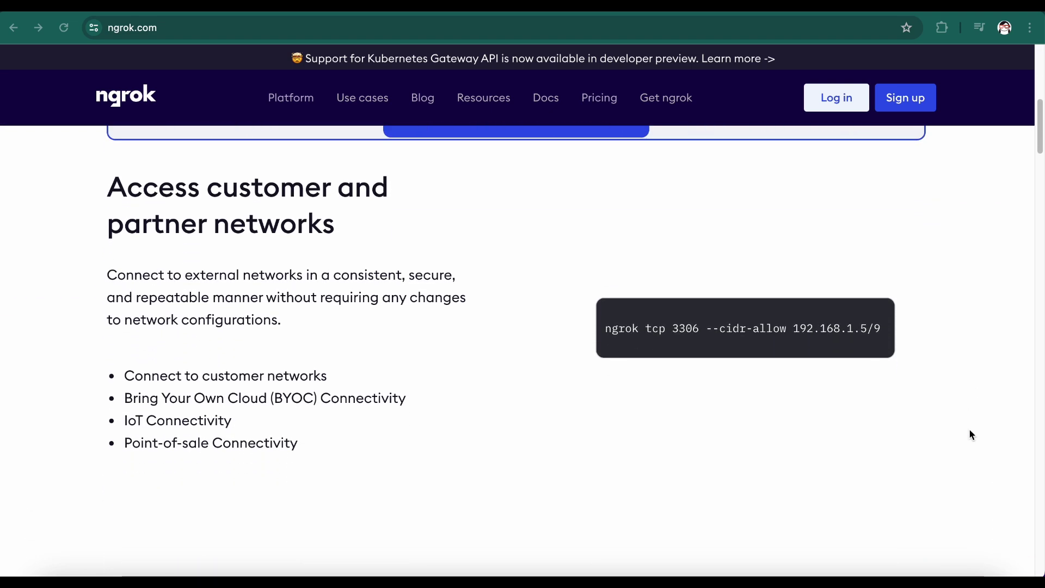
scroll(973, 435, "down", 2)
scroll(973, 435, "down", 2)
scroll(973, 435, "down", 2)
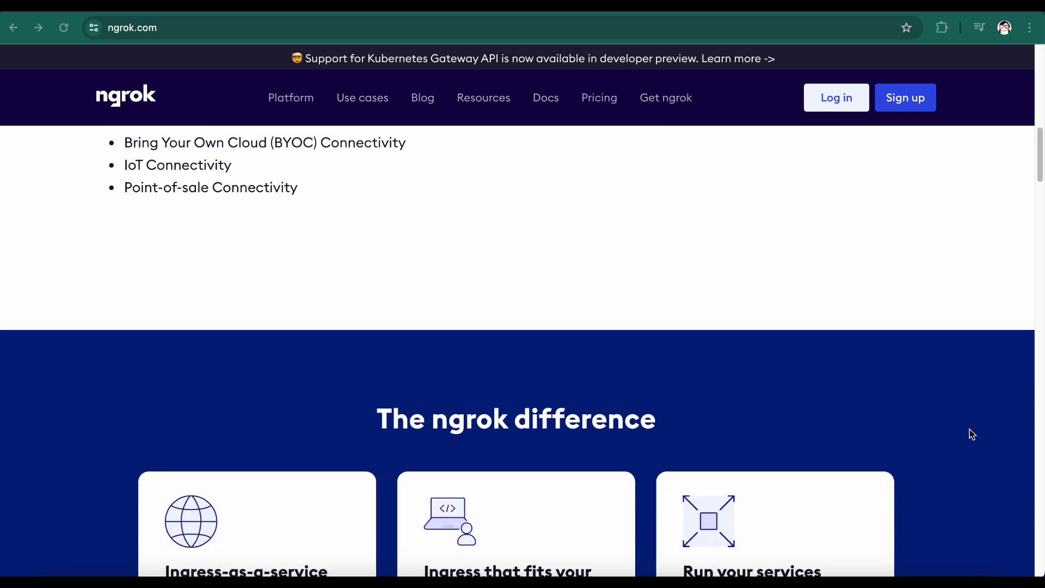
scroll(973, 435, "down", 3)
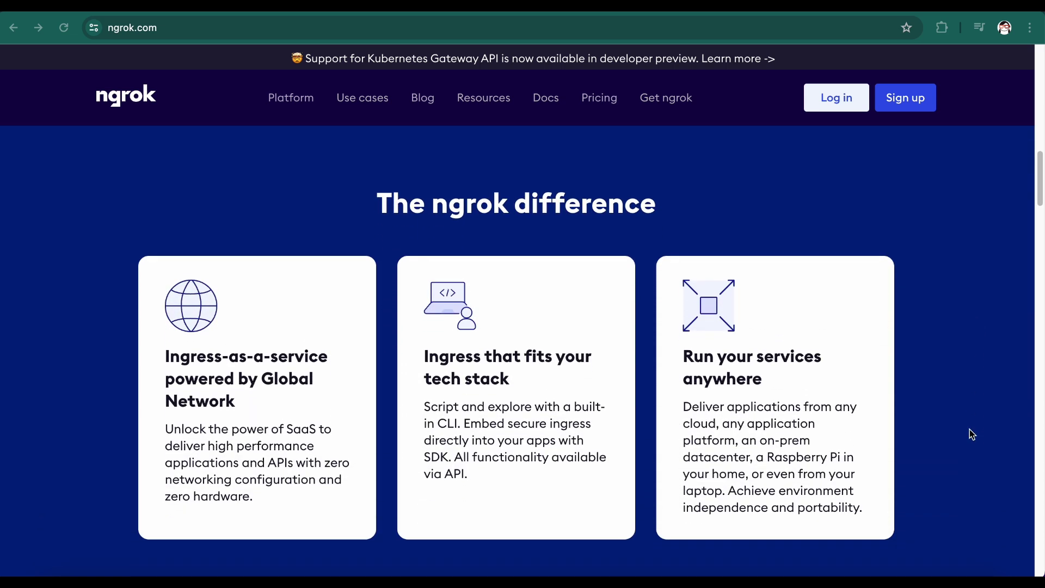
scroll(972, 435, "down", 3)
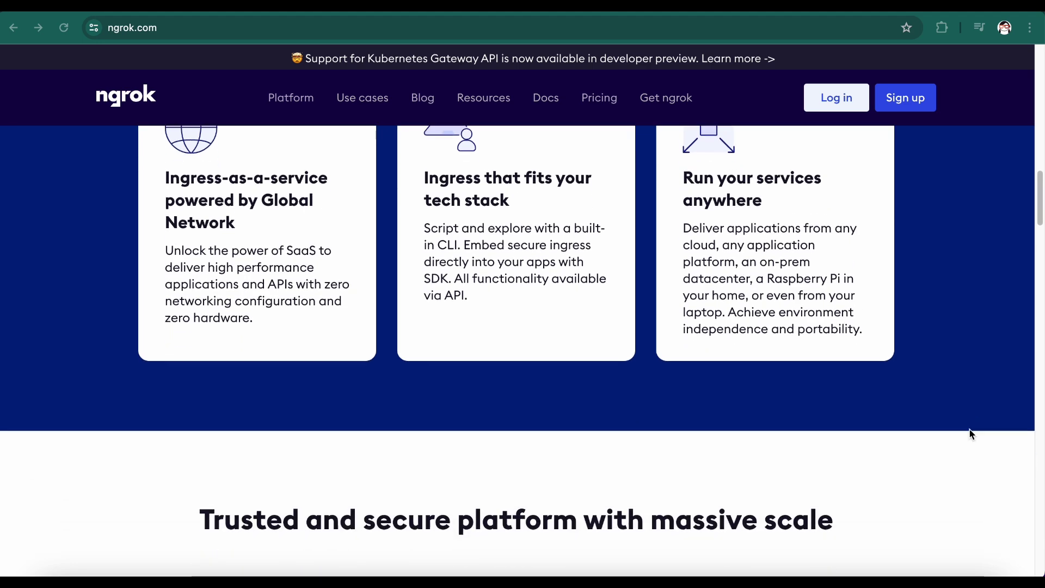
scroll(972, 435, "down", 1)
scroll(972, 435, "down", 4)
scroll(973, 435, "down", 1)
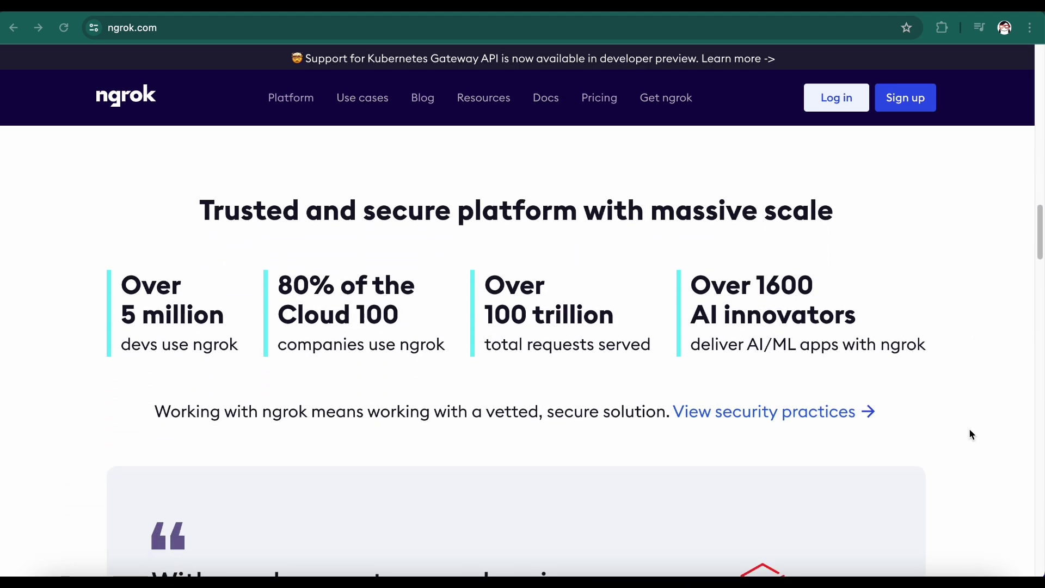
scroll(973, 435, "down", 2)
scroll(973, 435, "down", 3)
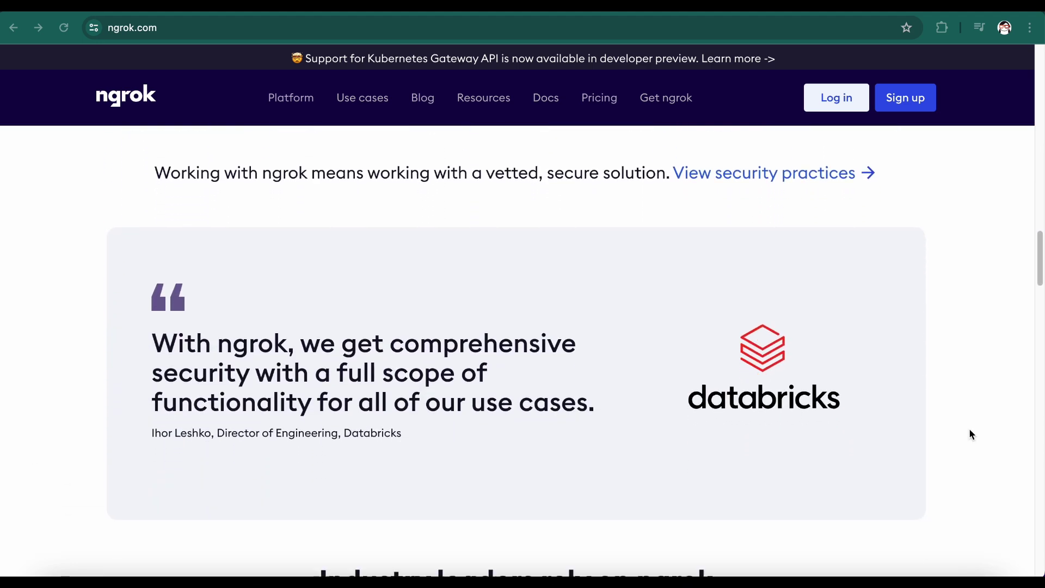
scroll(973, 435, "down", 4)
scroll(973, 435, "down", 2)
scroll(973, 435, "down", 2)
scroll(973, 435, "down", 5)
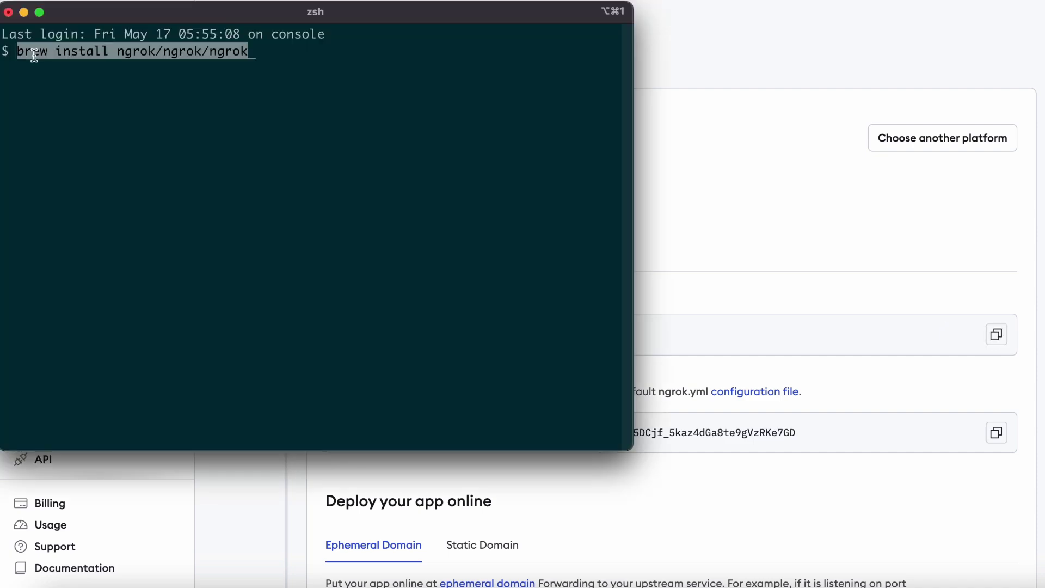
Step: Install ngrok with brew, run ngrok config add-authtoken, and copy the ngrok http command
key("Return")
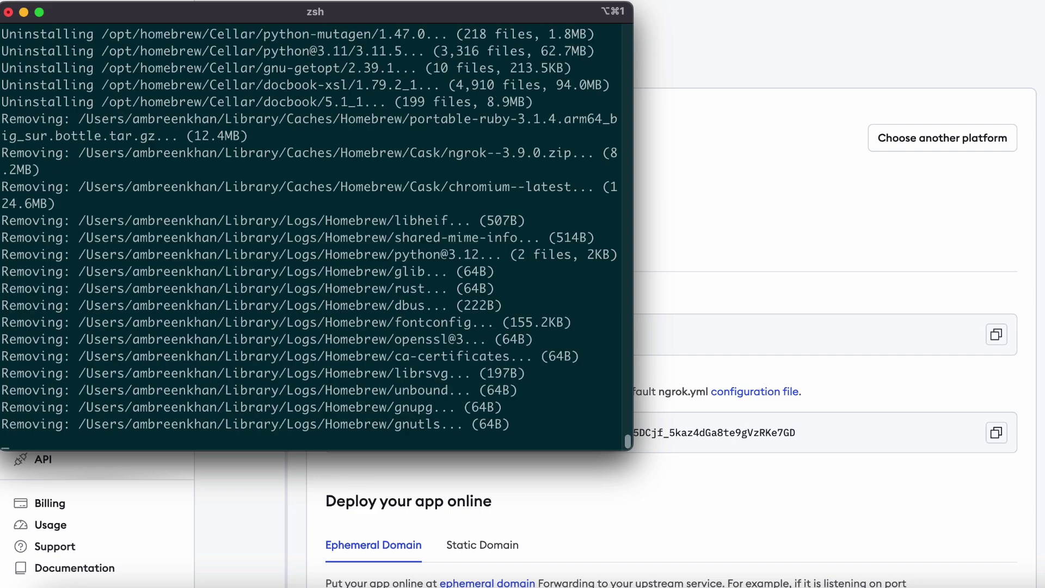
left_click_drag(339, 236, 795, 235)
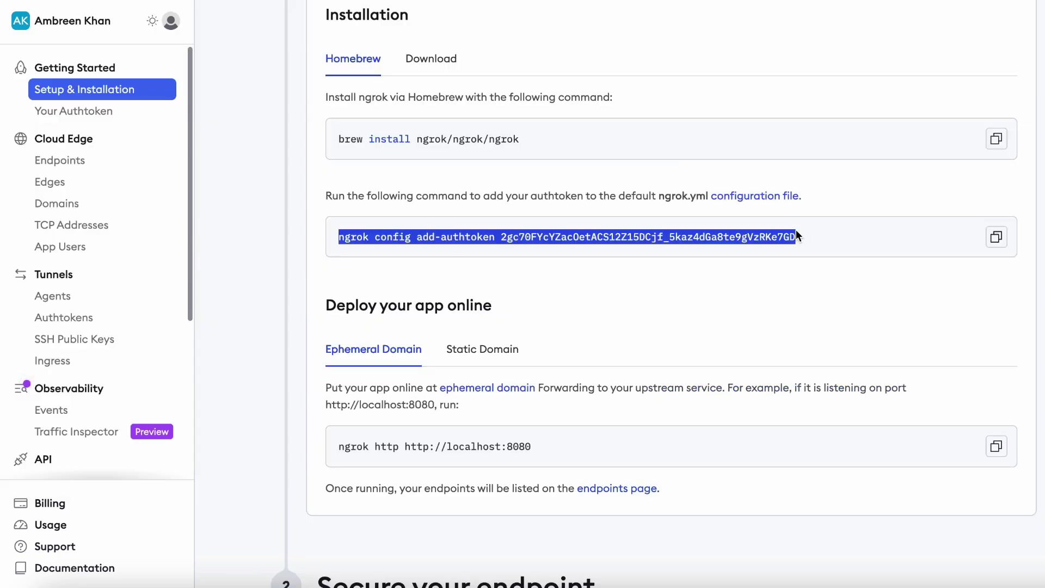
left_click(997, 238)
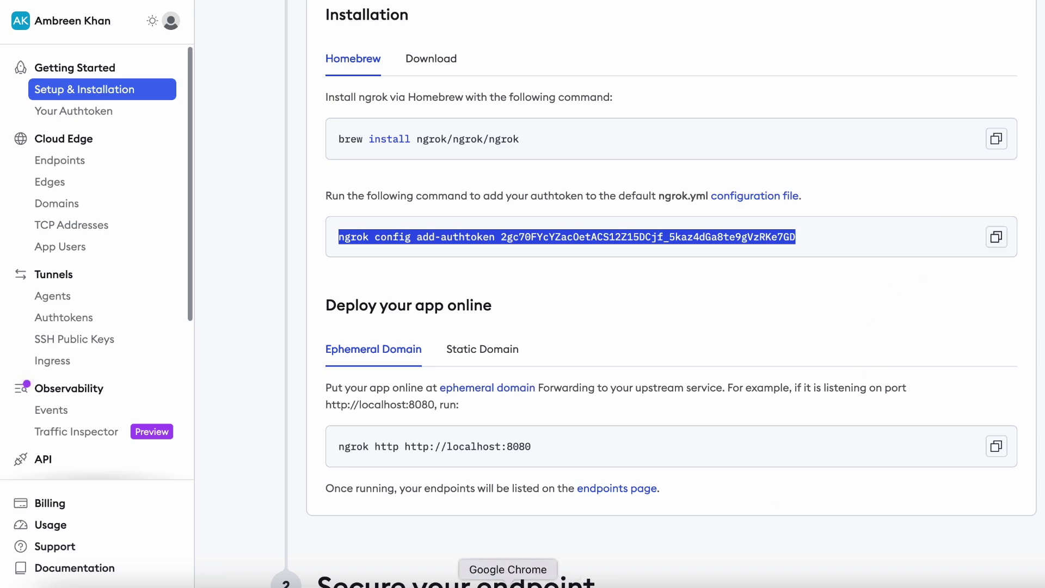
left_click(463, 584)
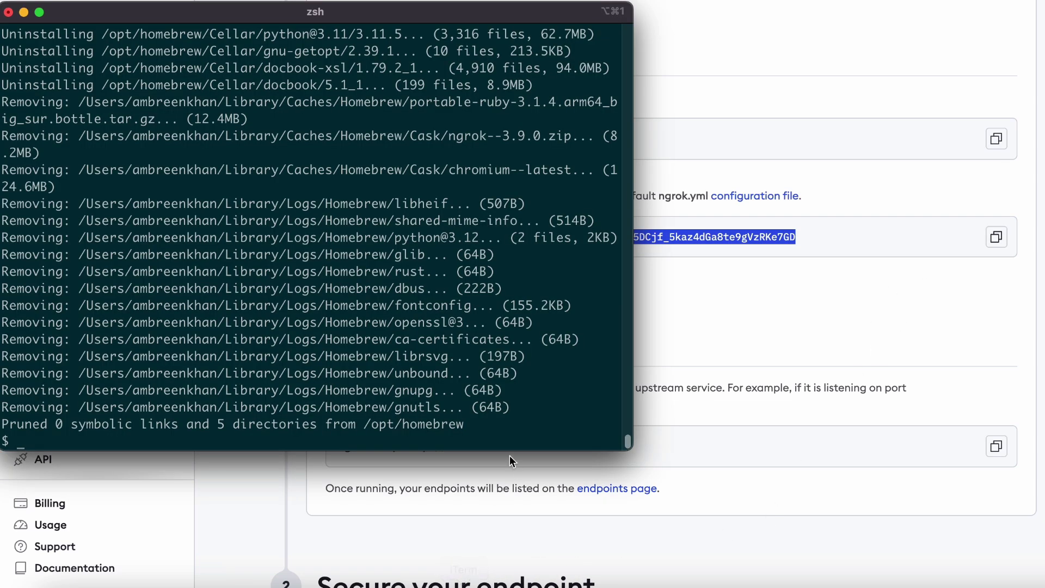
key("super+v")
key("Return")
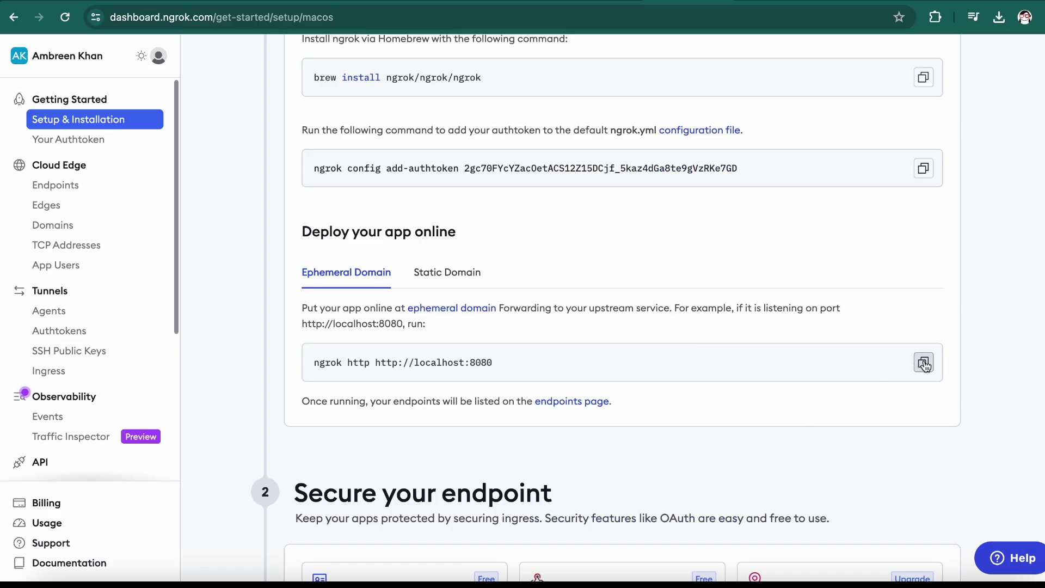
left_click(924, 364)
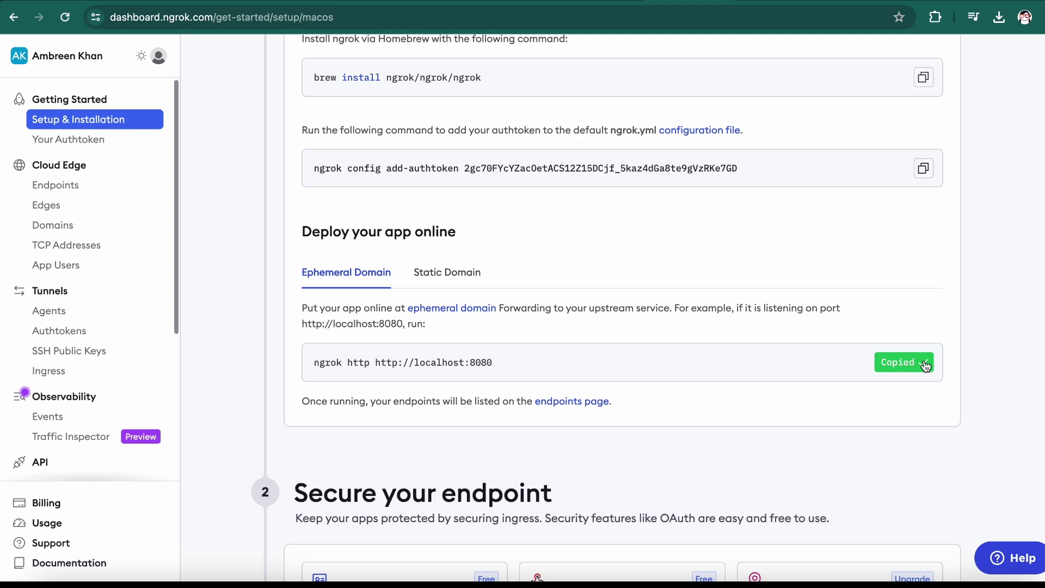
left_click(429, 580)
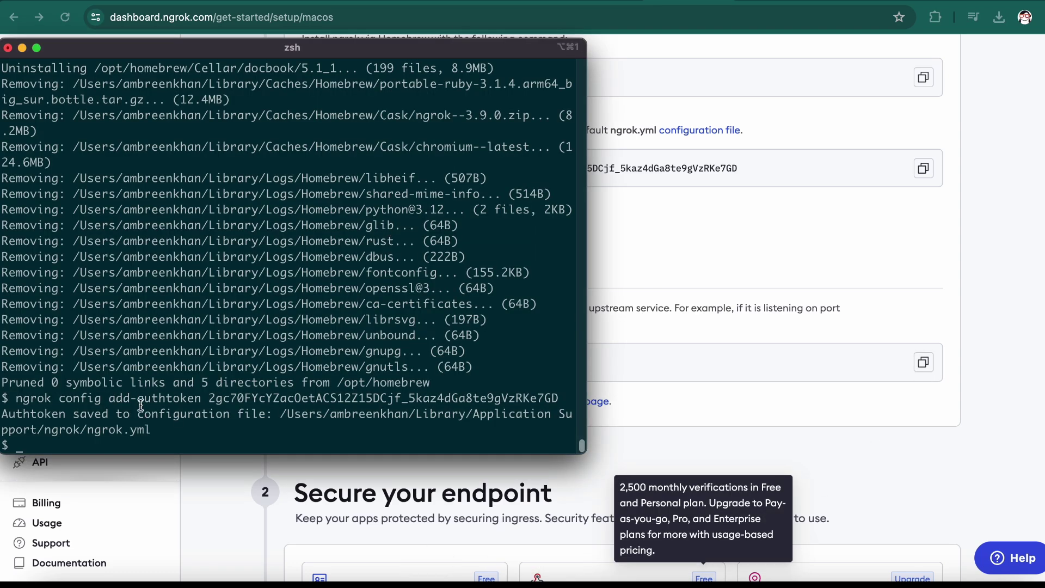
Step: Start an ngrok http tunnel on port 3000 and select the public forwarding address
key("super+v")
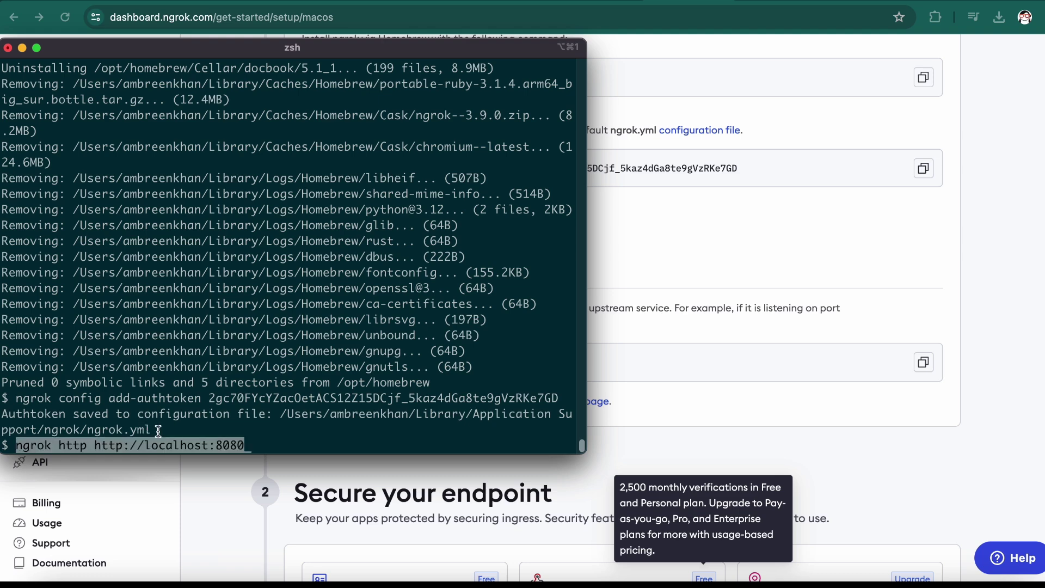
key("BackSpace")
key("BackSpace")
key("BackSpace")
key("BackSpace")
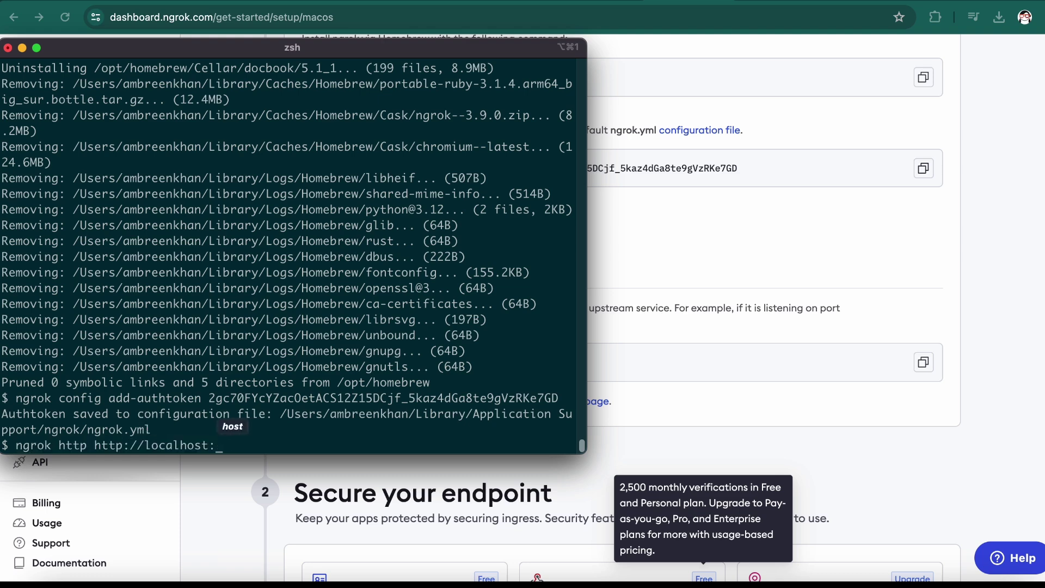
type("3000")
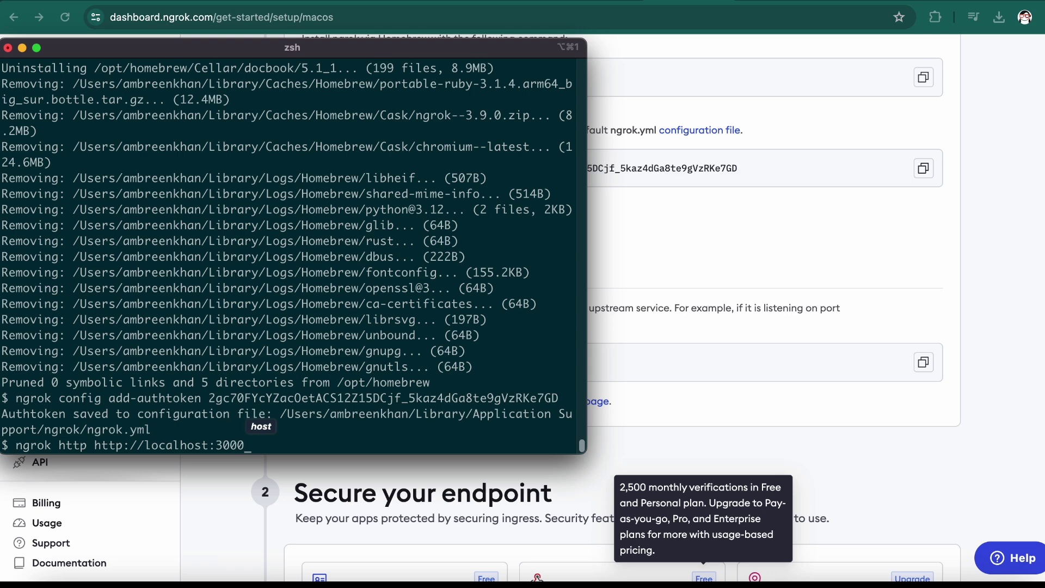
key("Return")
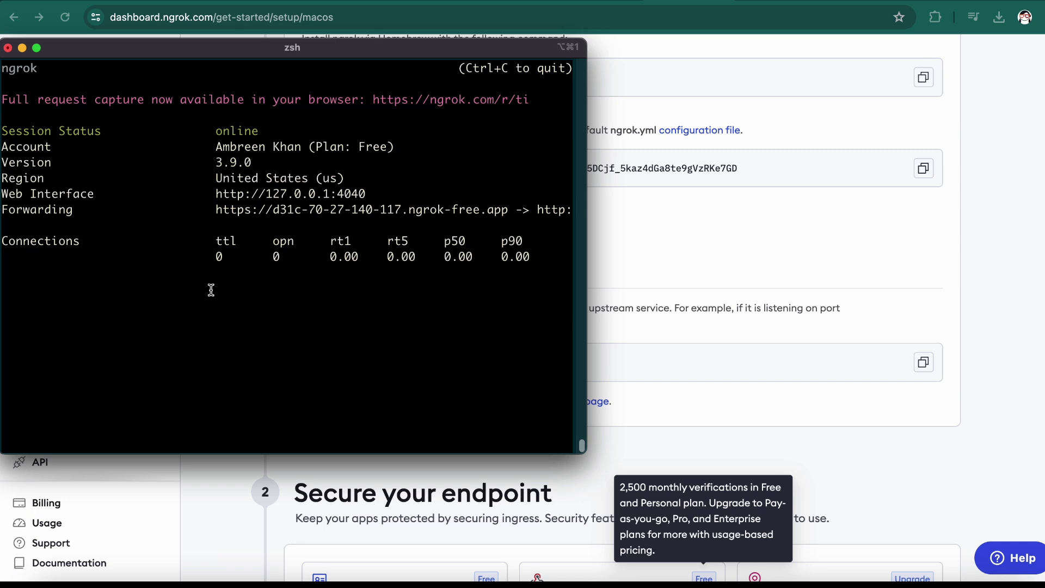
left_click_drag(587, 302, 872, 277)
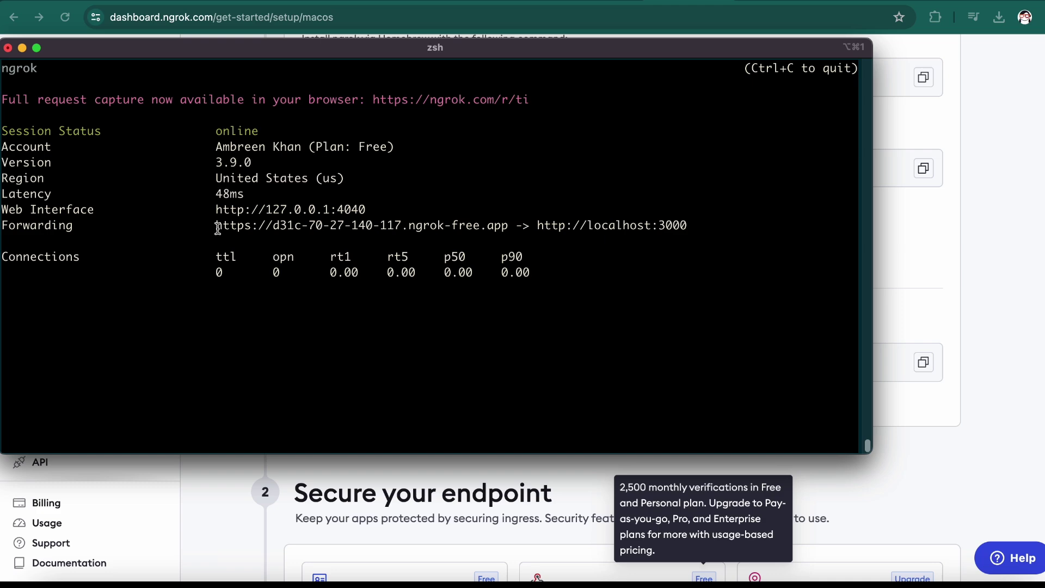
left_click_drag(217, 227, 507, 226)
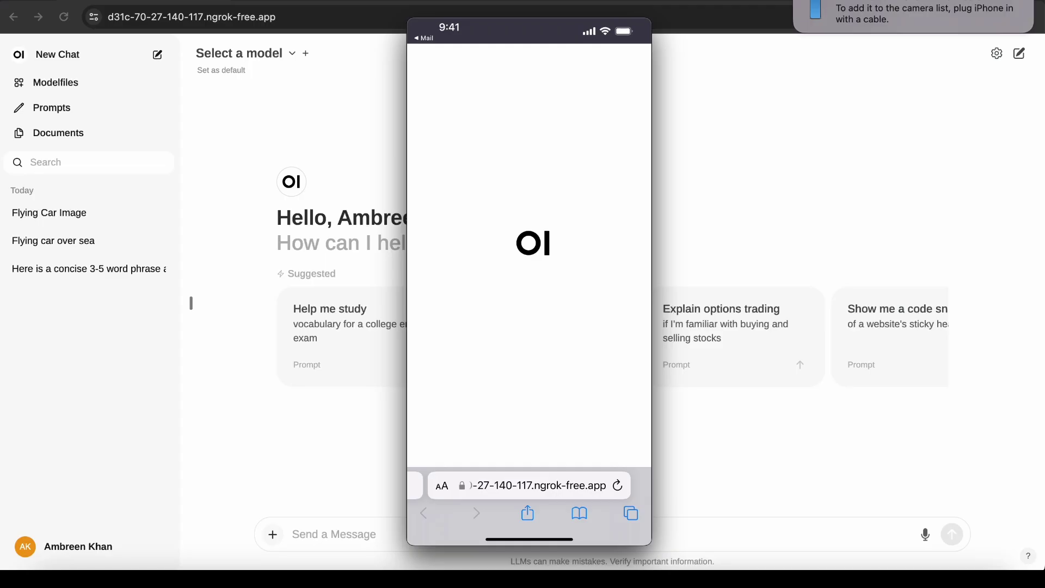